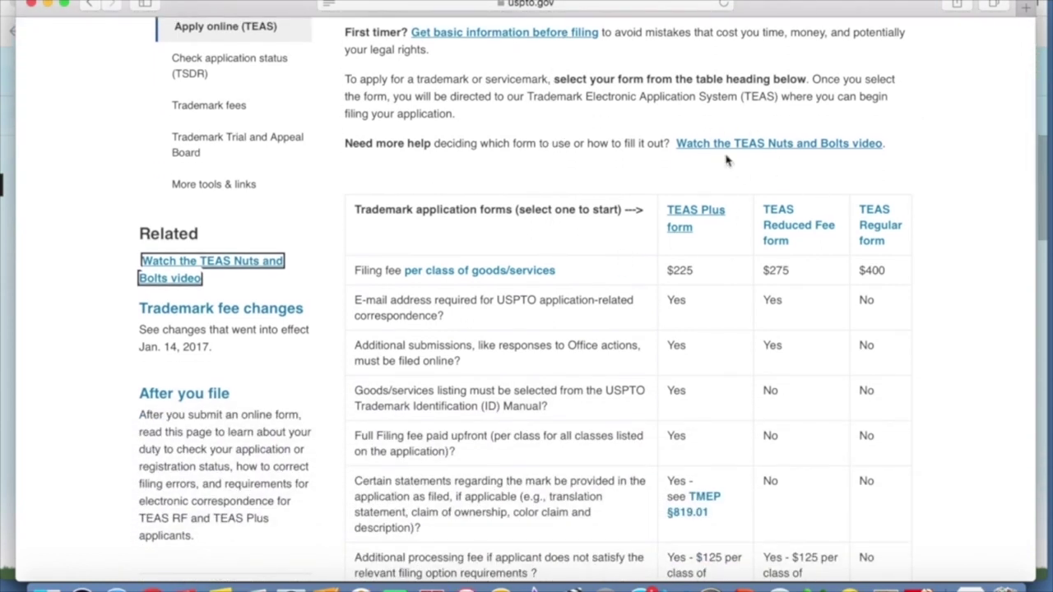
- From the Initial application forms page, open a new TEAS Plus Application (Version 5.10)
scroll(494, 178, "down", 2)
scroll(494, 179, "down", 2)
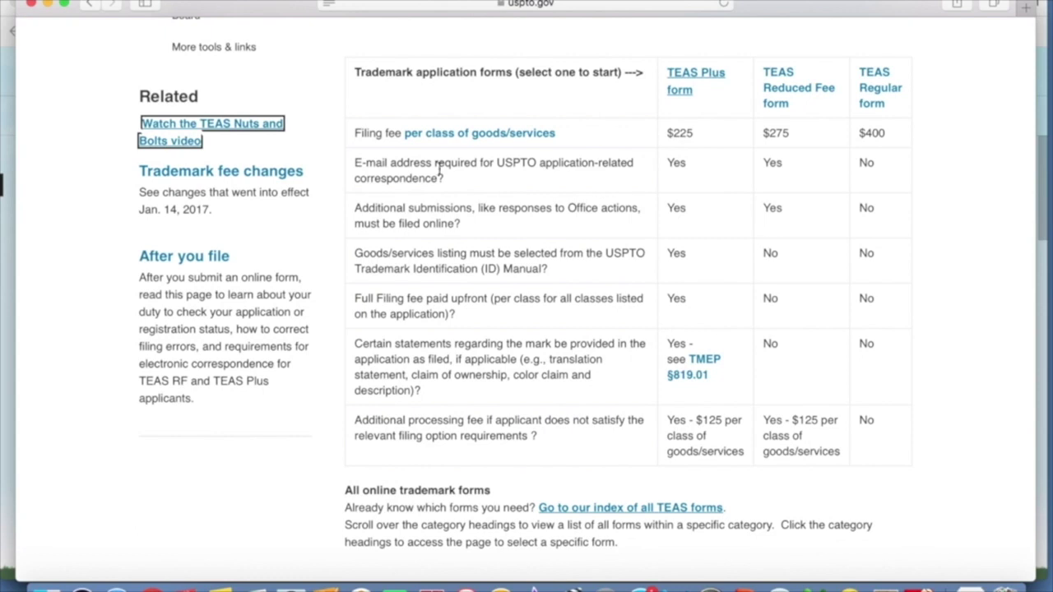
scroll(504, 181, "down", 2)
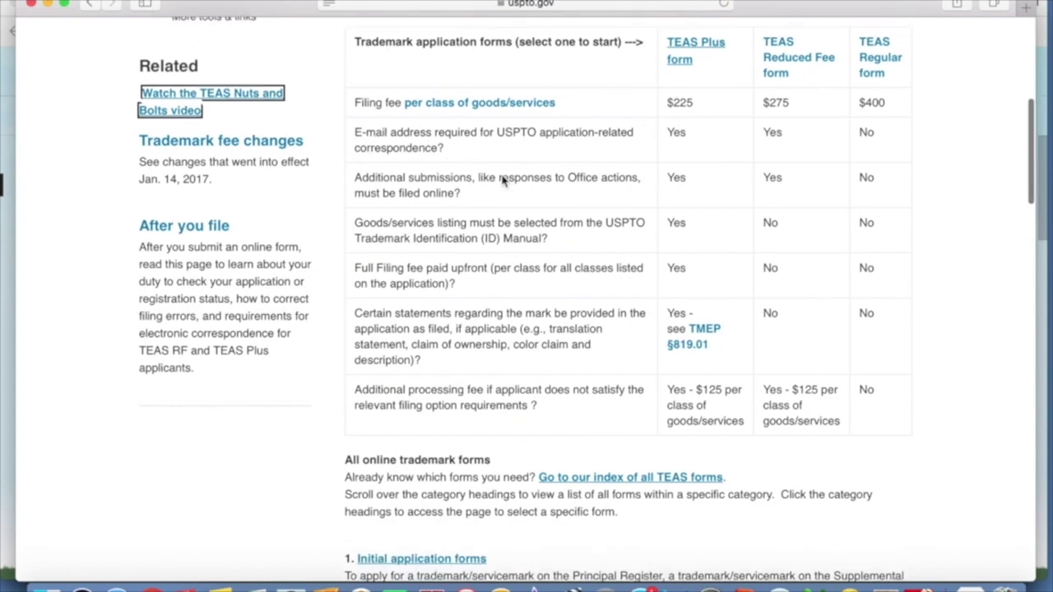
scroll(501, 176, "down", 6)
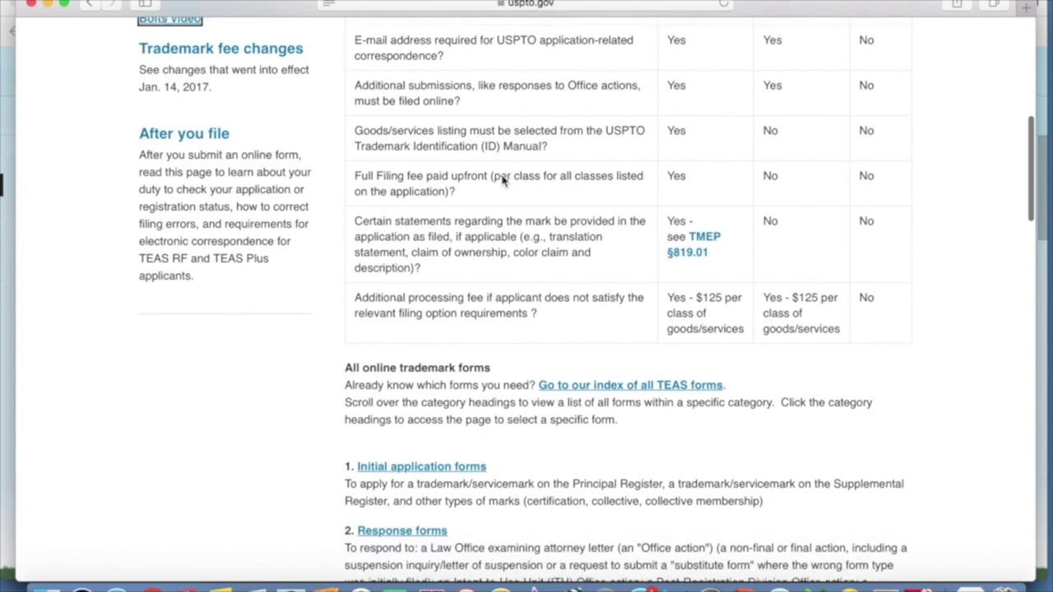
mouse_move(463, 216)
left_click(445, 215)
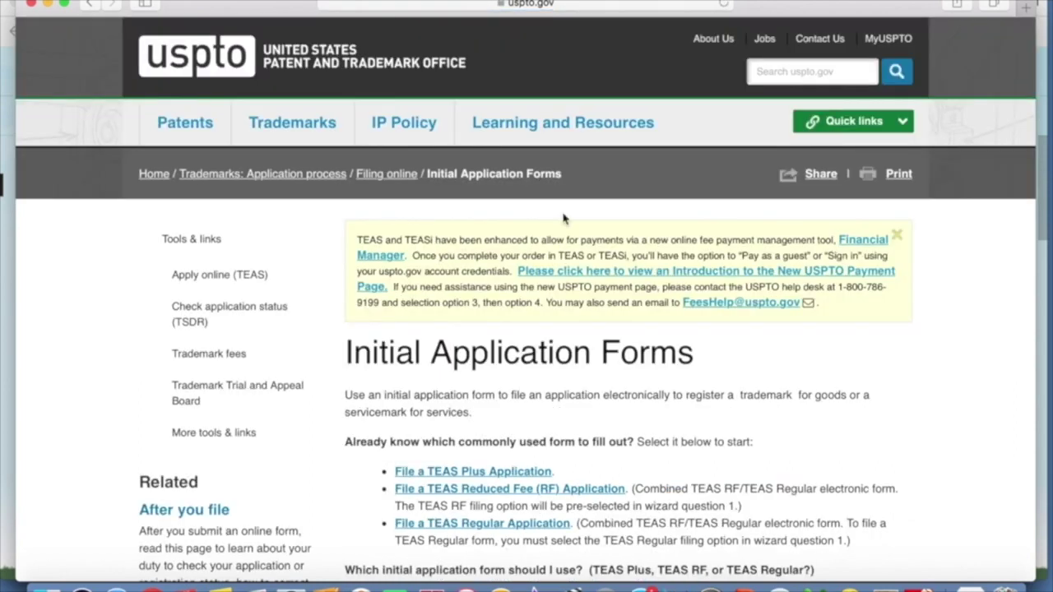
scroll(563, 219, "down", 5)
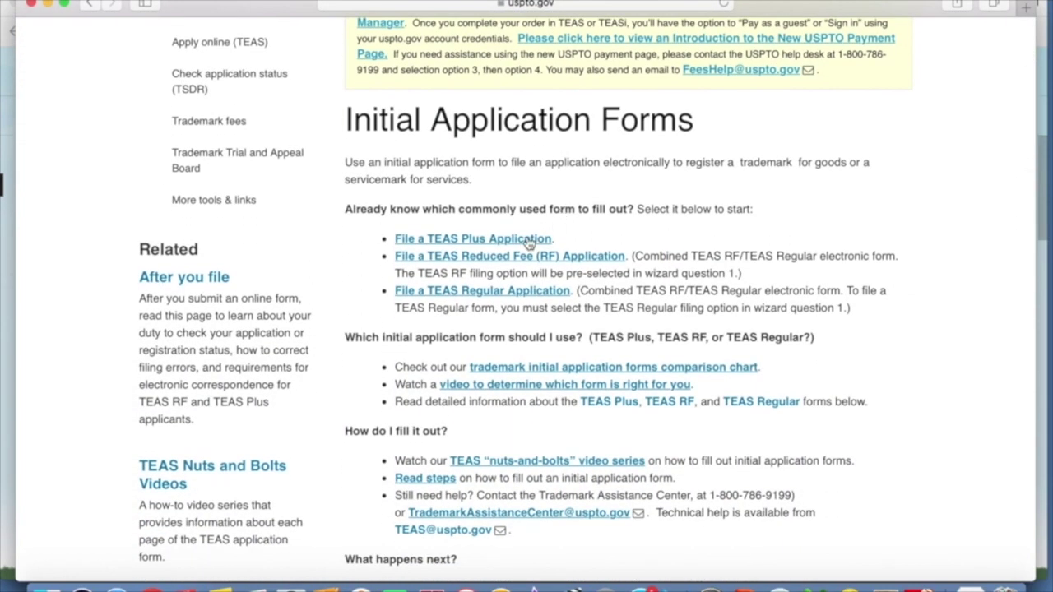
left_click(528, 239)
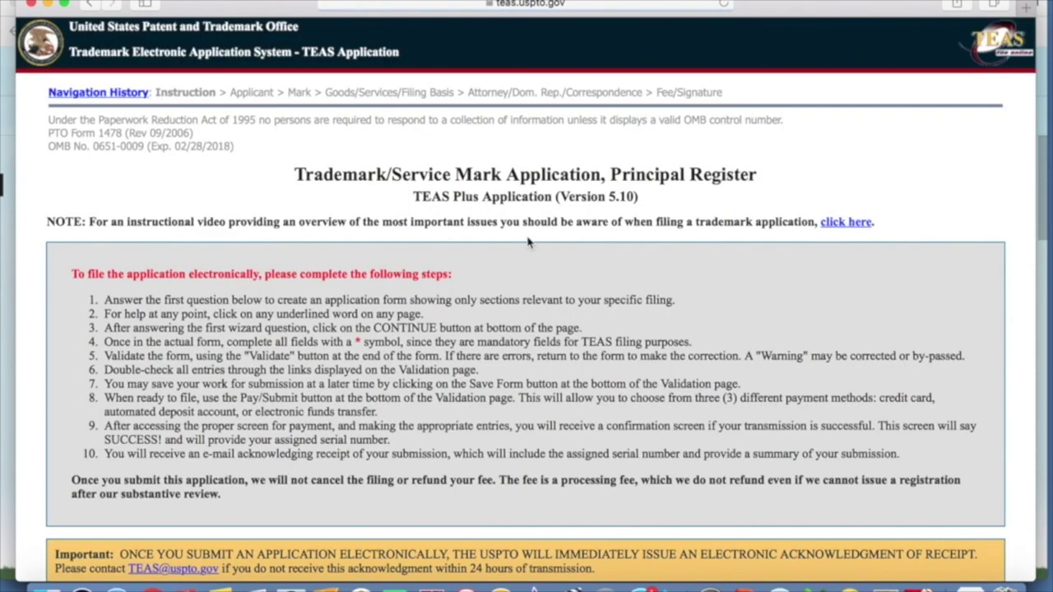
- Answer 'No' to attorney filing and continue to the Applicant Information page
scroll(528, 240, "down", 4)
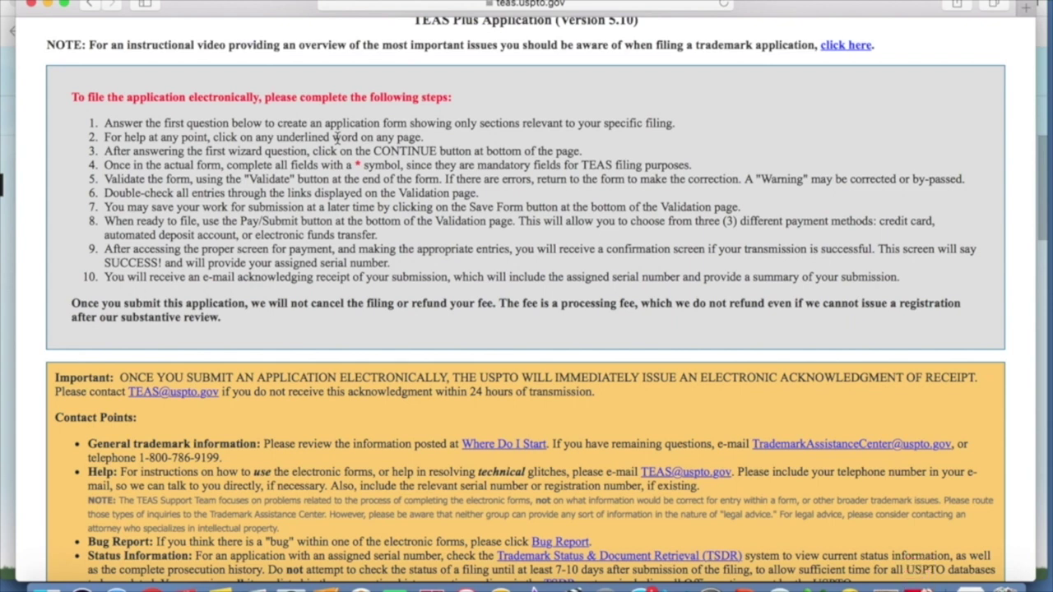
scroll(336, 138, "down", 1)
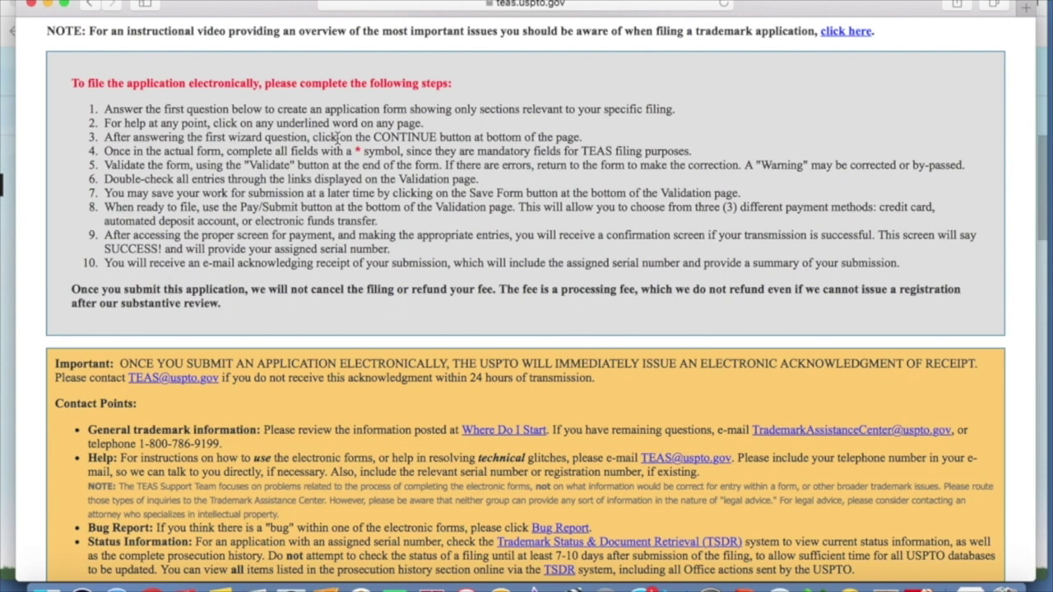
scroll(337, 137, "down", 4)
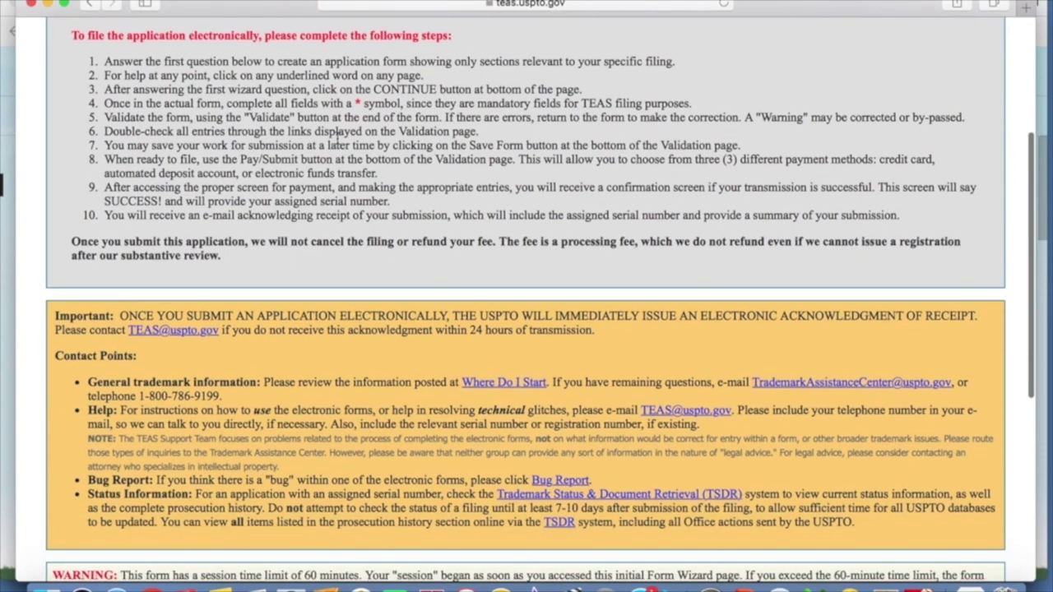
scroll(336, 138, "down", 9)
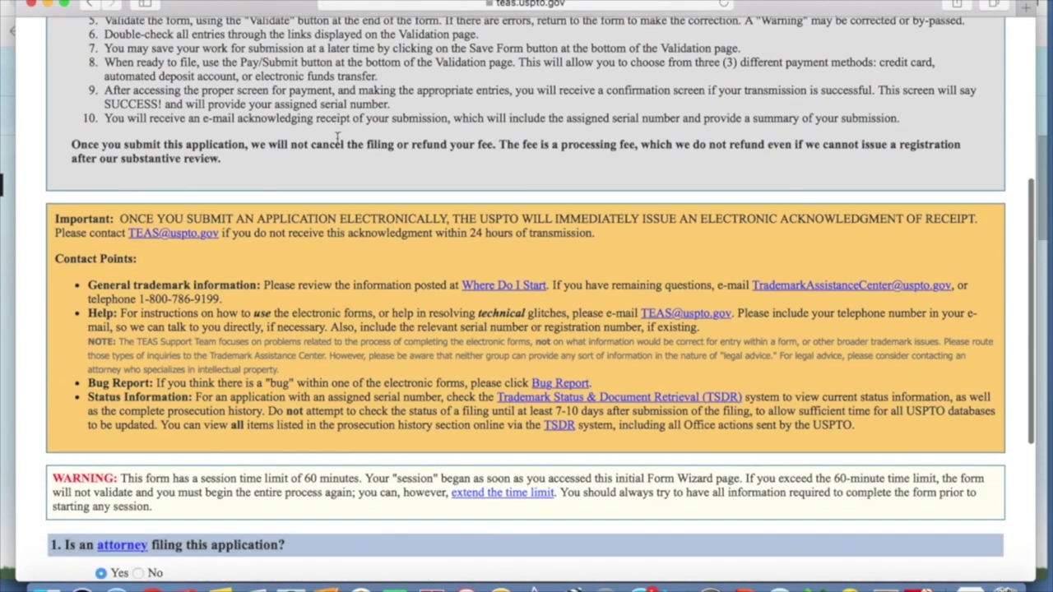
scroll(337, 137, "down", 7)
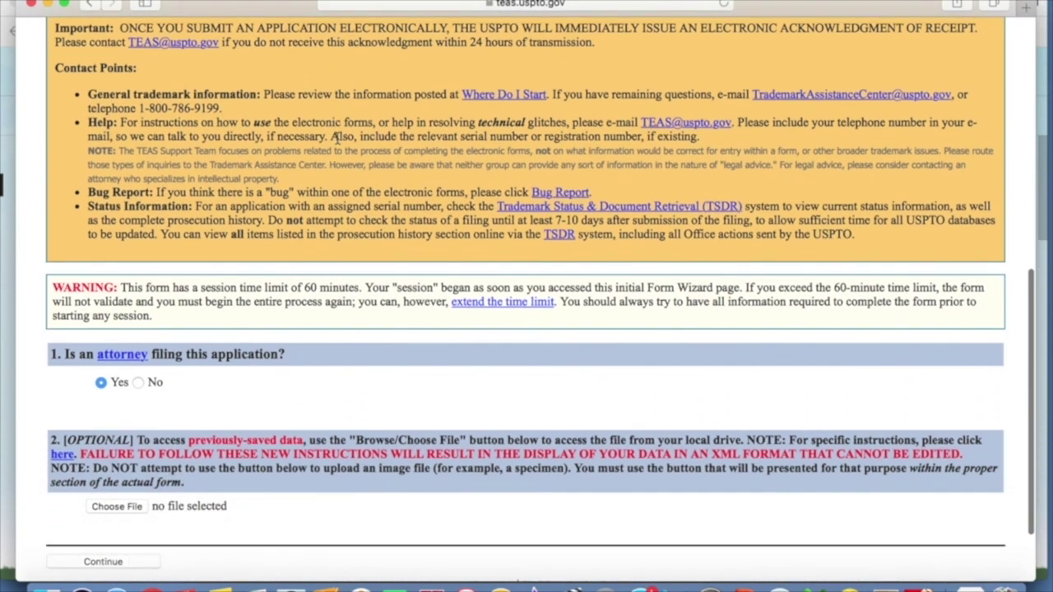
scroll(336, 137, "down", 6)
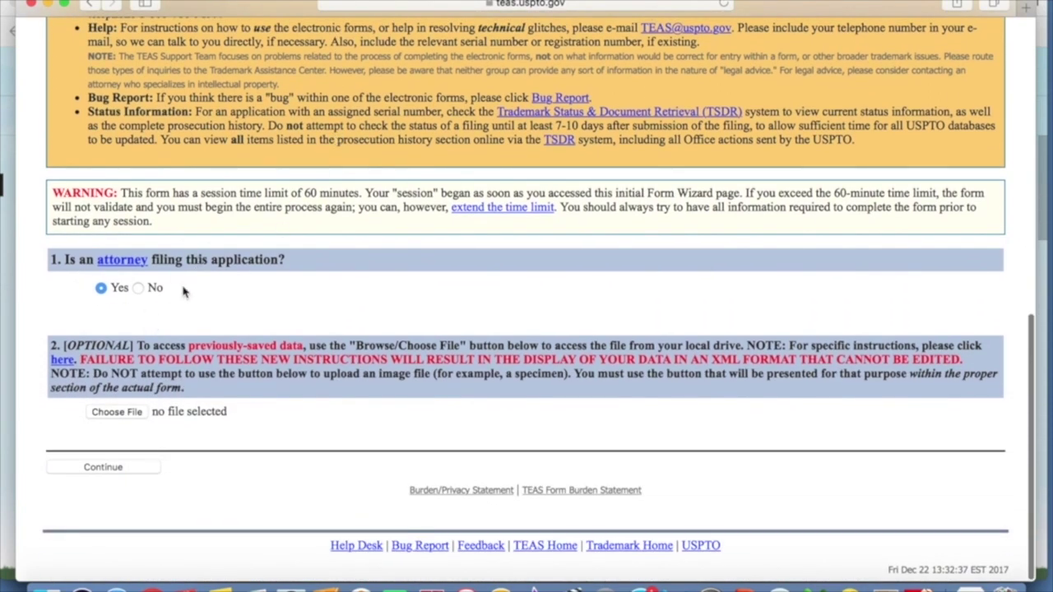
left_click(137, 290)
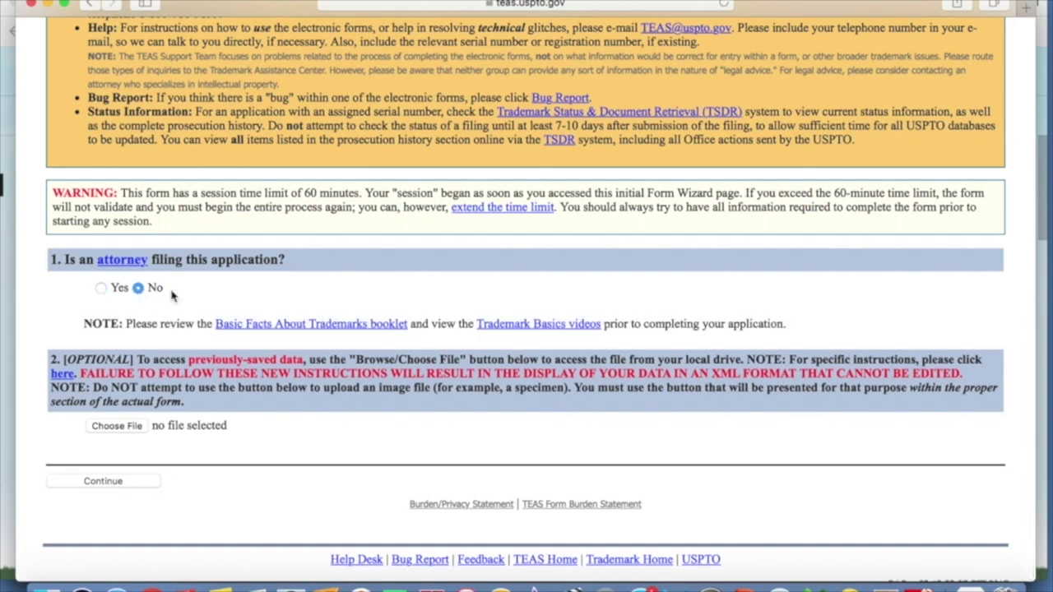
scroll(229, 297, "down", 1)
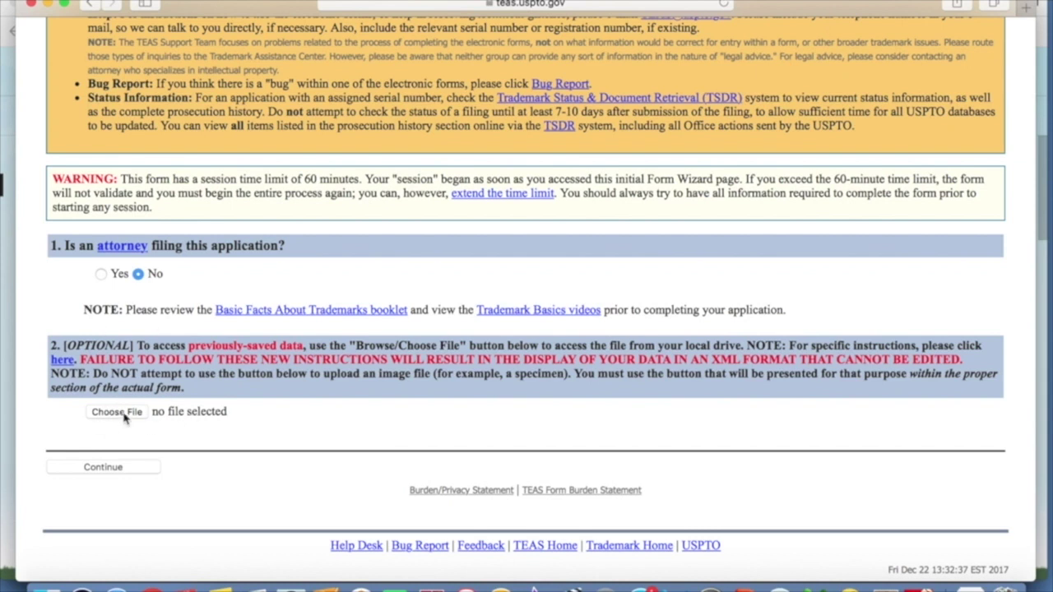
left_click(124, 469)
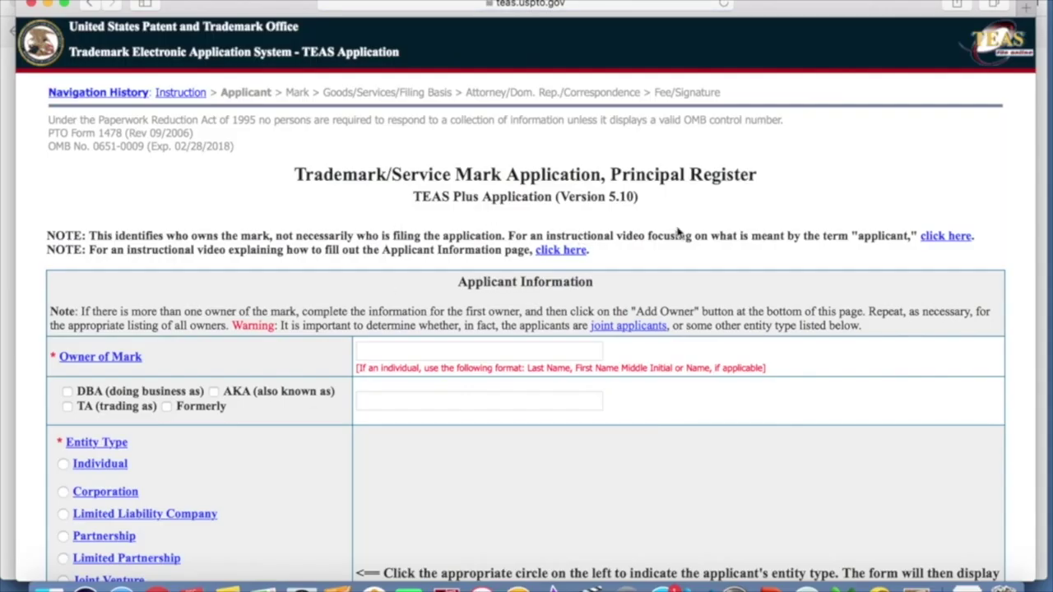
scroll(650, 235, "down", 3)
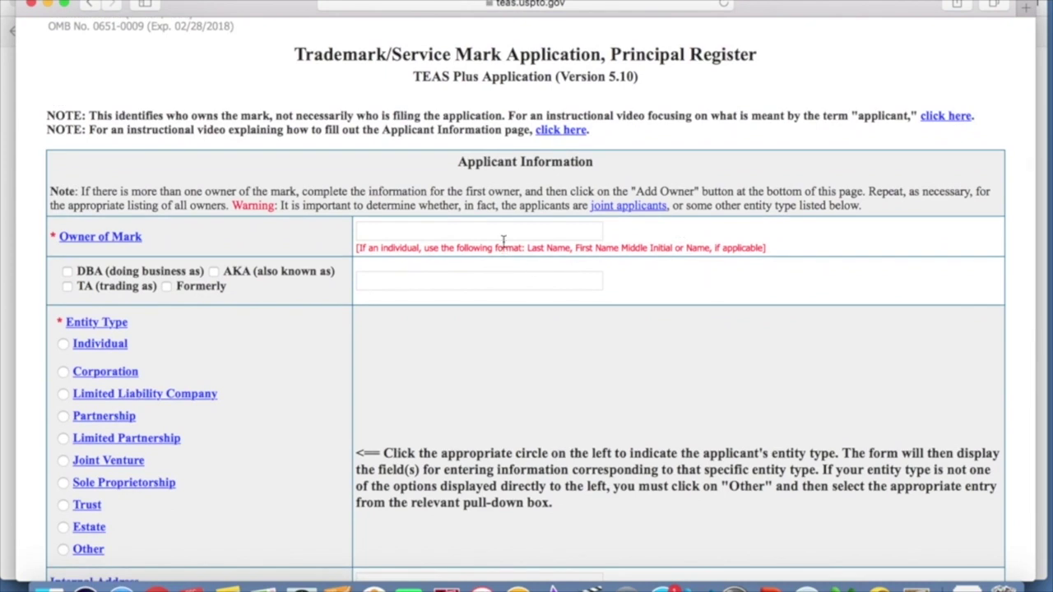
- Enter the owner's name, mark the owner as an Individual with United States citizenship
left_click(508, 230)
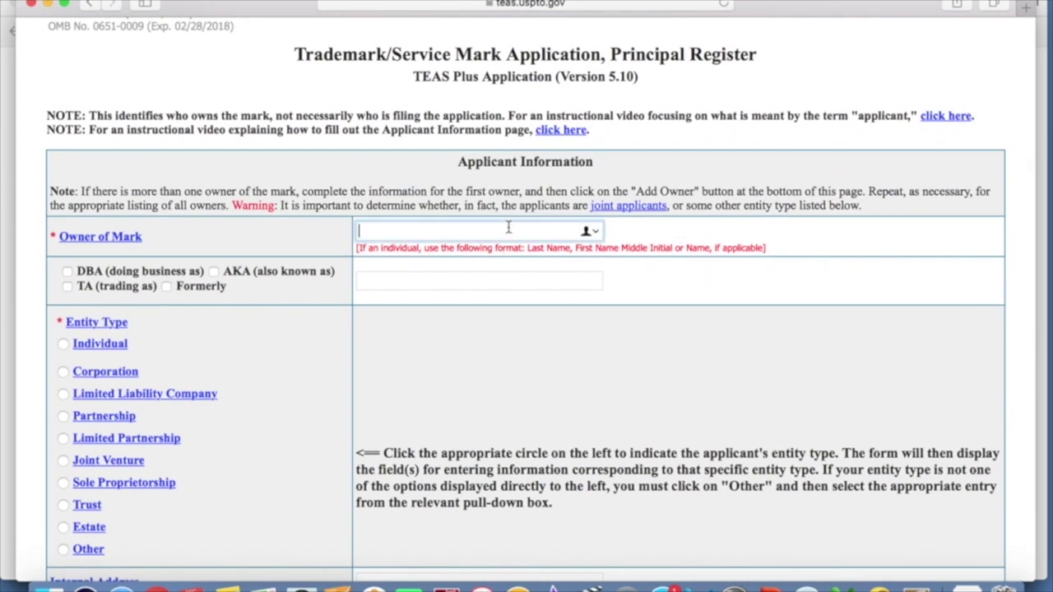
type("Individual Johns")
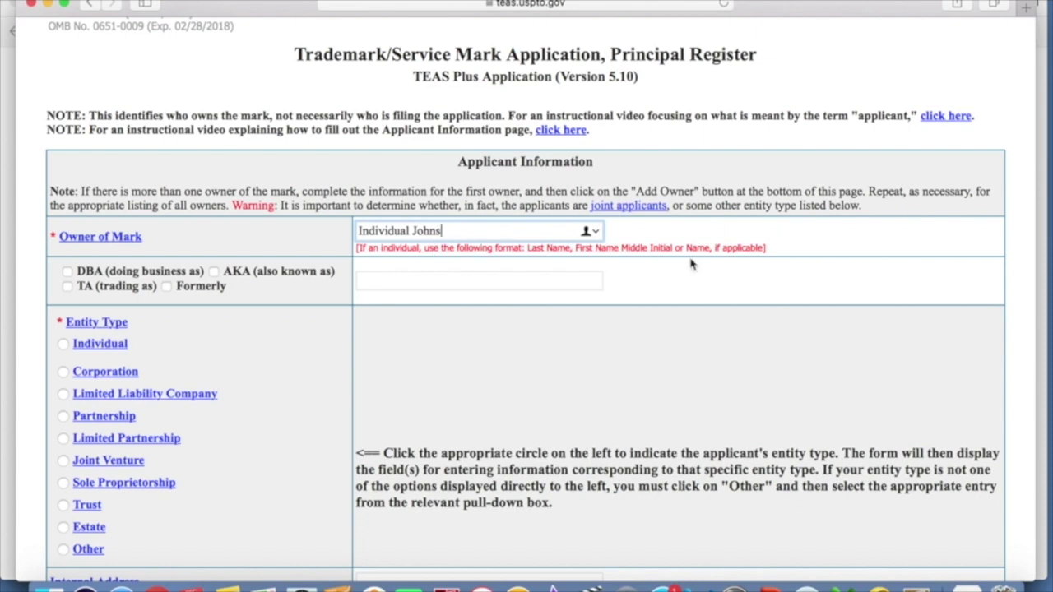
scroll(693, 262, "down", 1)
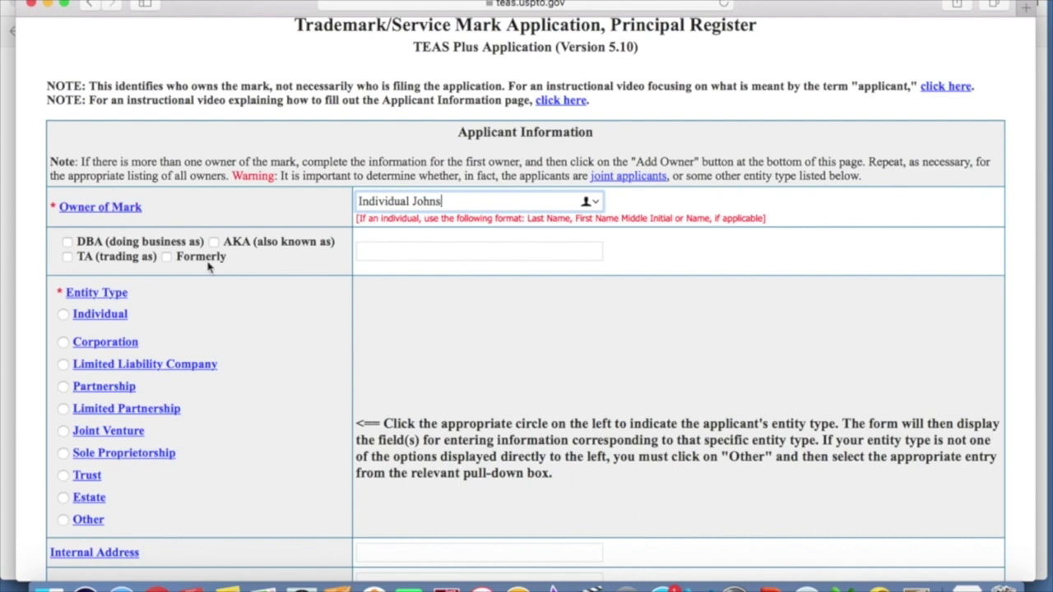
left_click(65, 319)
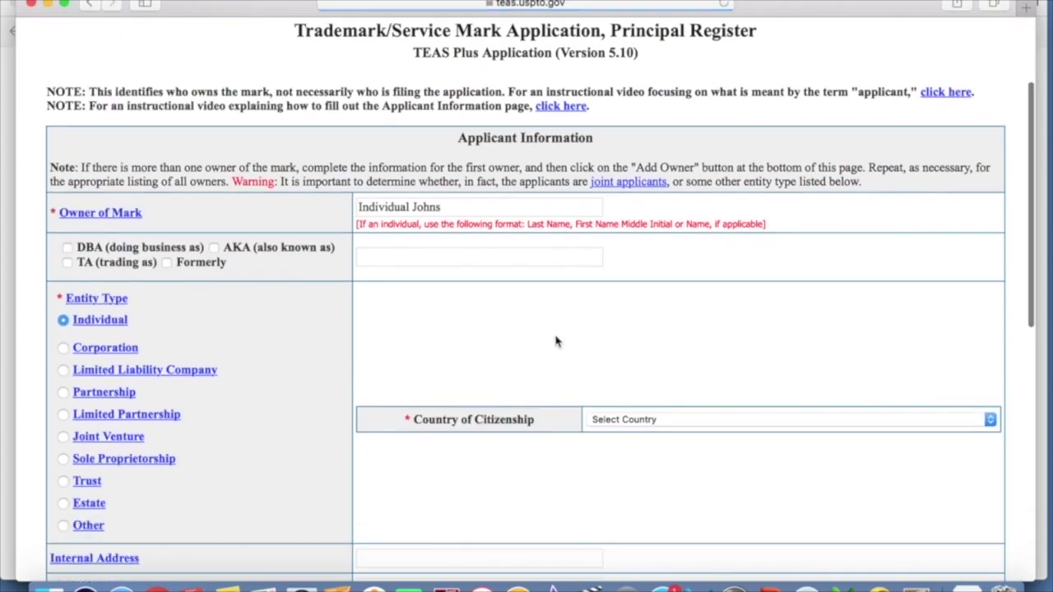
scroll(576, 333, "down", 3)
left_click(641, 309)
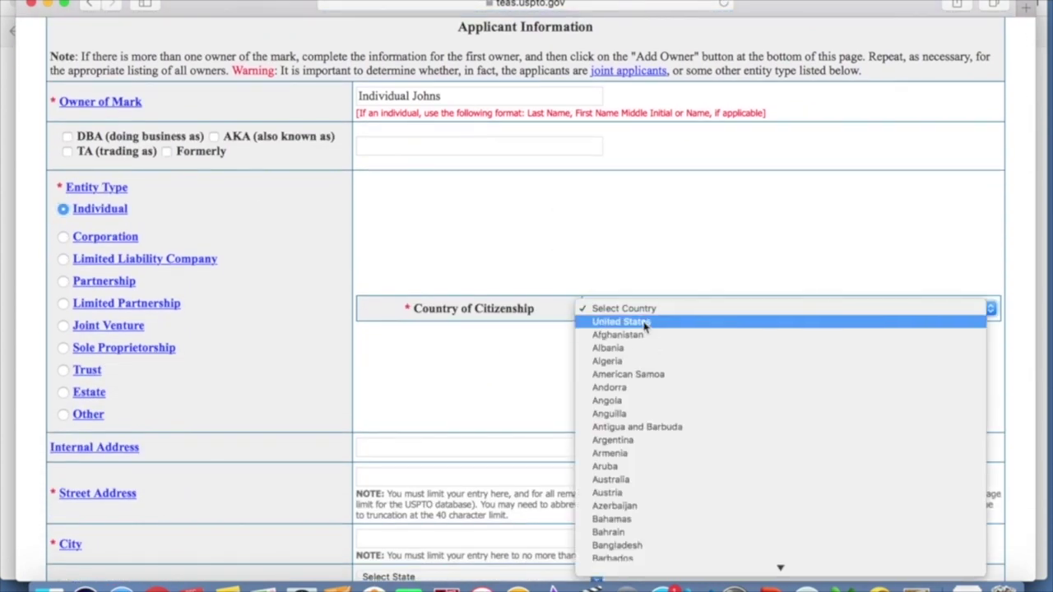
left_click(645, 324)
- Fill in the owner's street address and city, and set the state to California
scroll(247, 303, "down", 3)
scroll(248, 303, "down", 2)
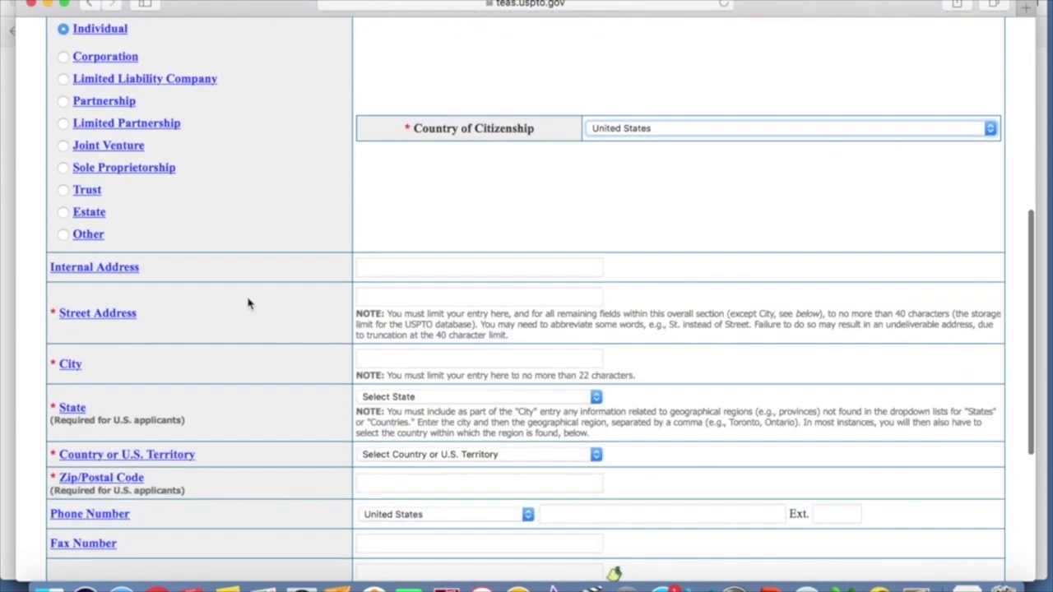
left_click(434, 298)
type("123 Anyto")
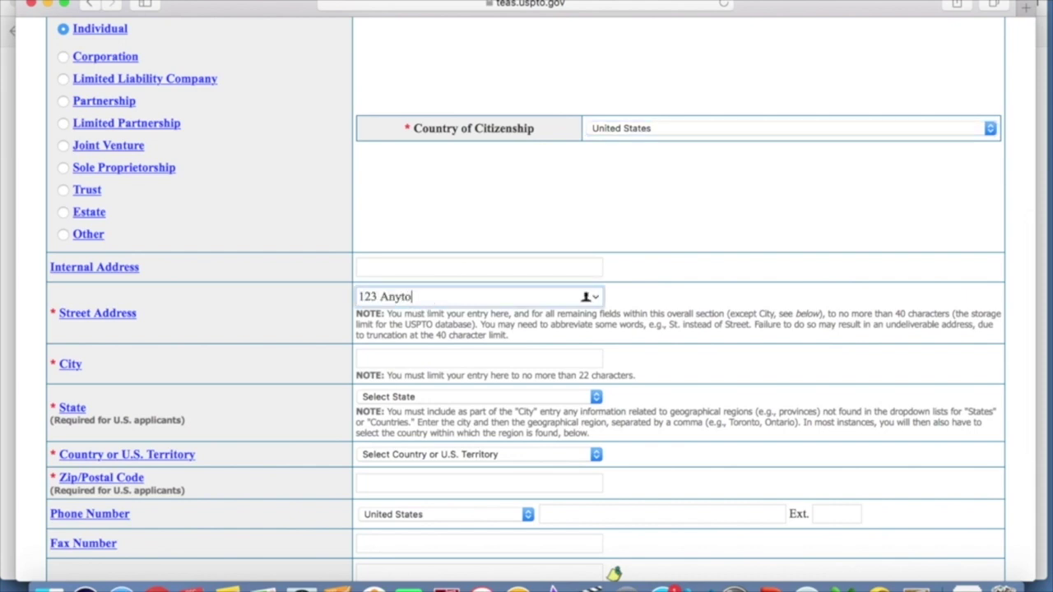
type("wn Rd.")
key("Tab")
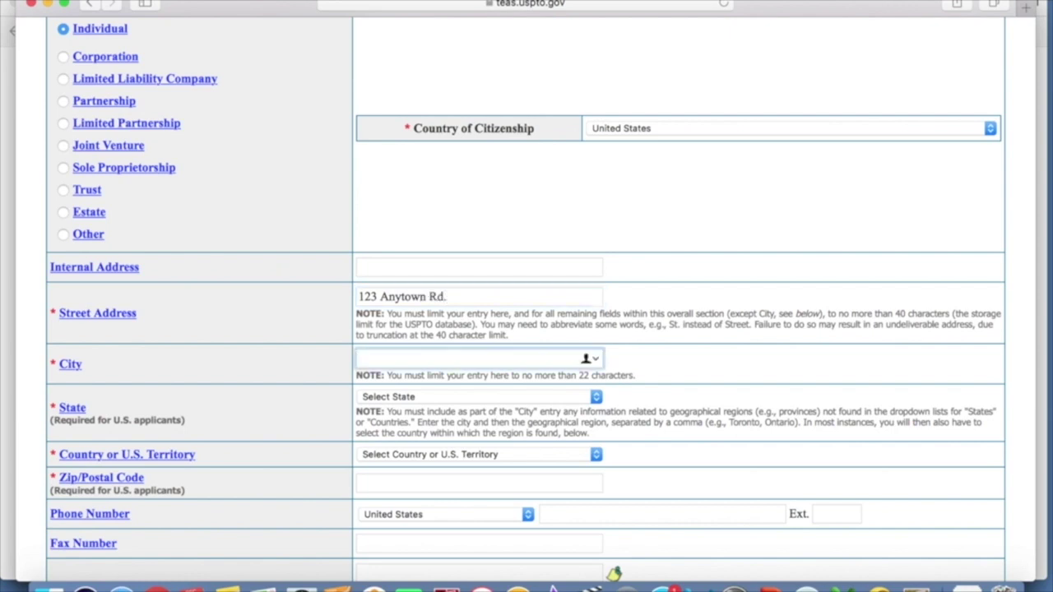
type("Sand")
key("BackSpace")
type("Diego")
key("Tab")
key("c")
key("Tab")
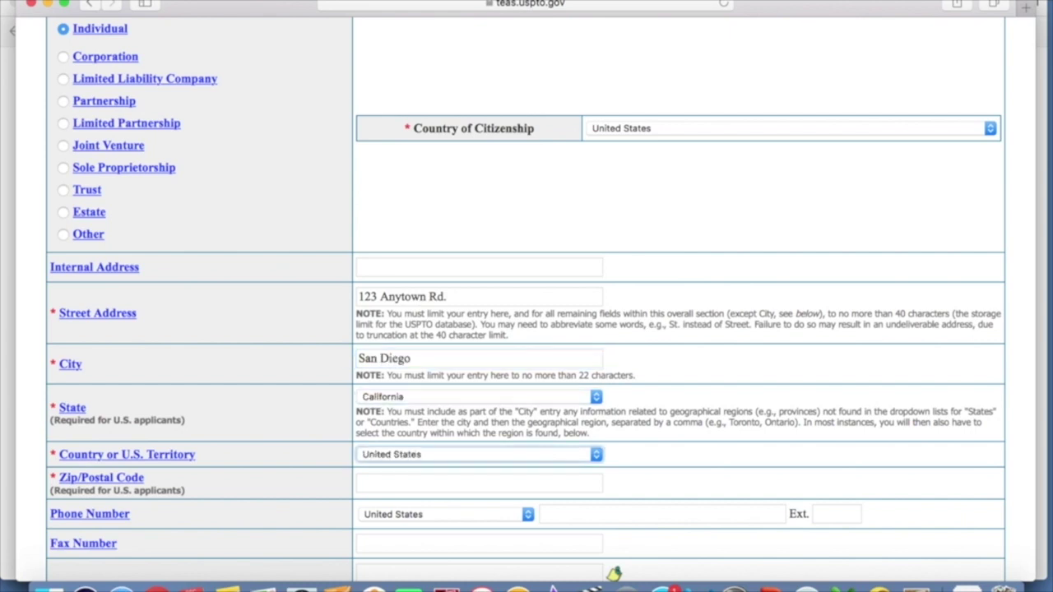
scroll(648, 284, "down", 3)
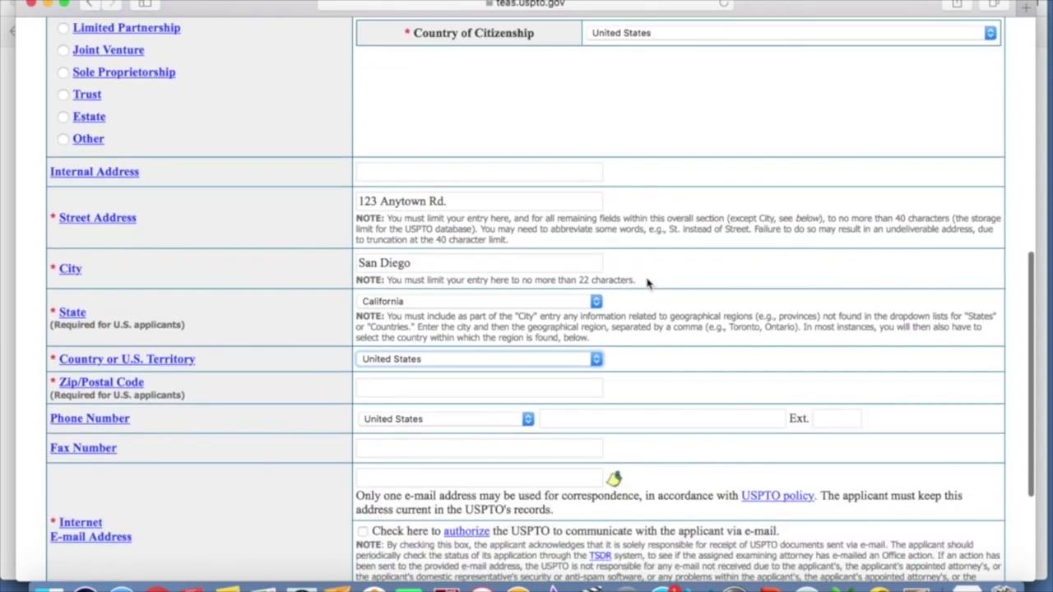
- Enter the owner's zip code in the address section
left_click(420, 391)
type("9")
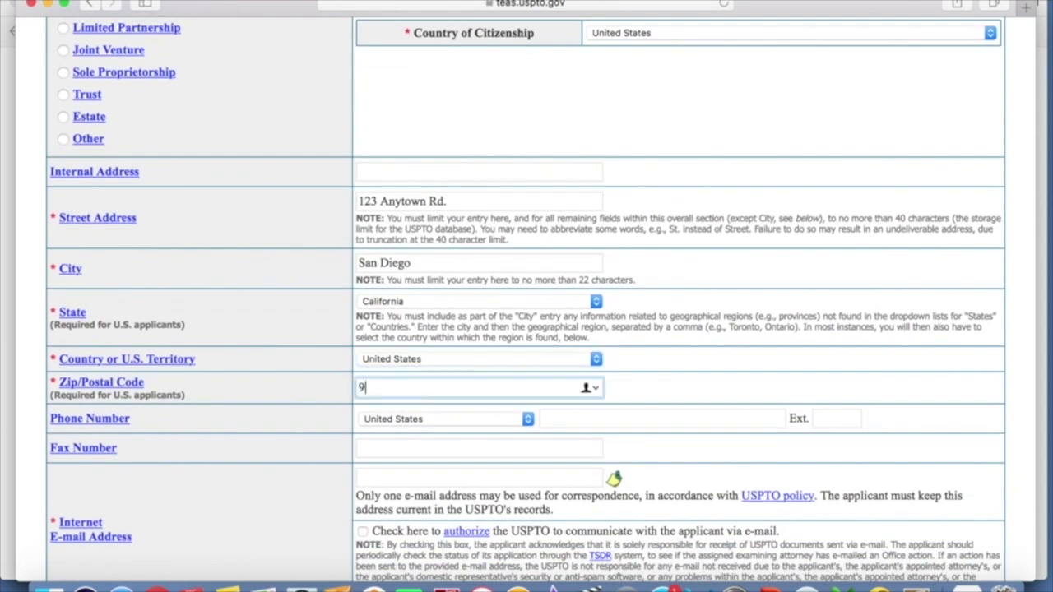
type("2014")
scroll(561, 393, "down", 3)
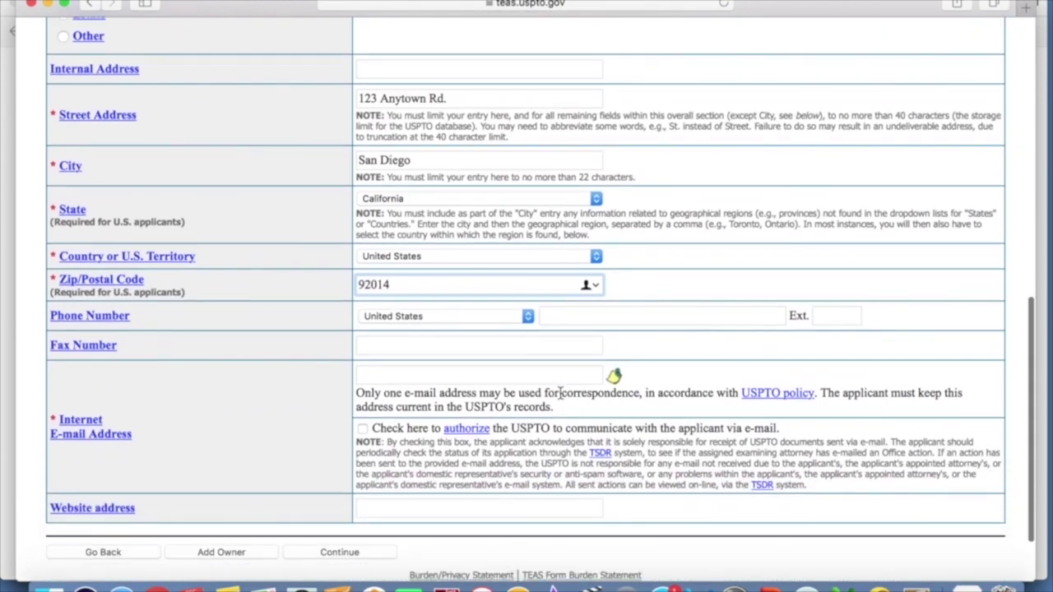
left_click(383, 349)
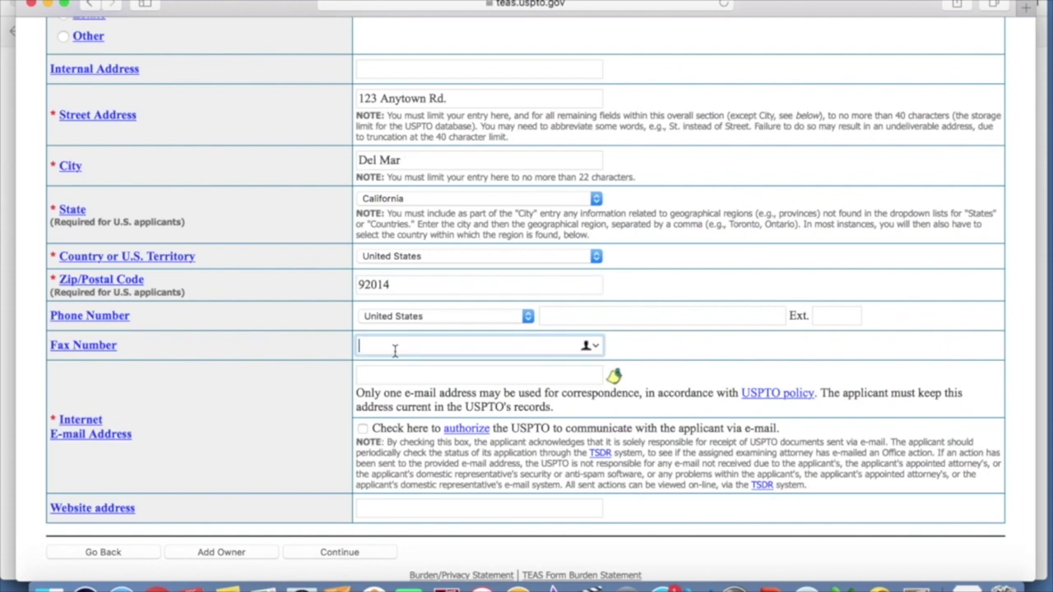
scroll(658, 348, "down", 2)
- Enter the applicant's e-mail address, authorize e-mail correspondence, and submit the applicant information
left_click(447, 297)
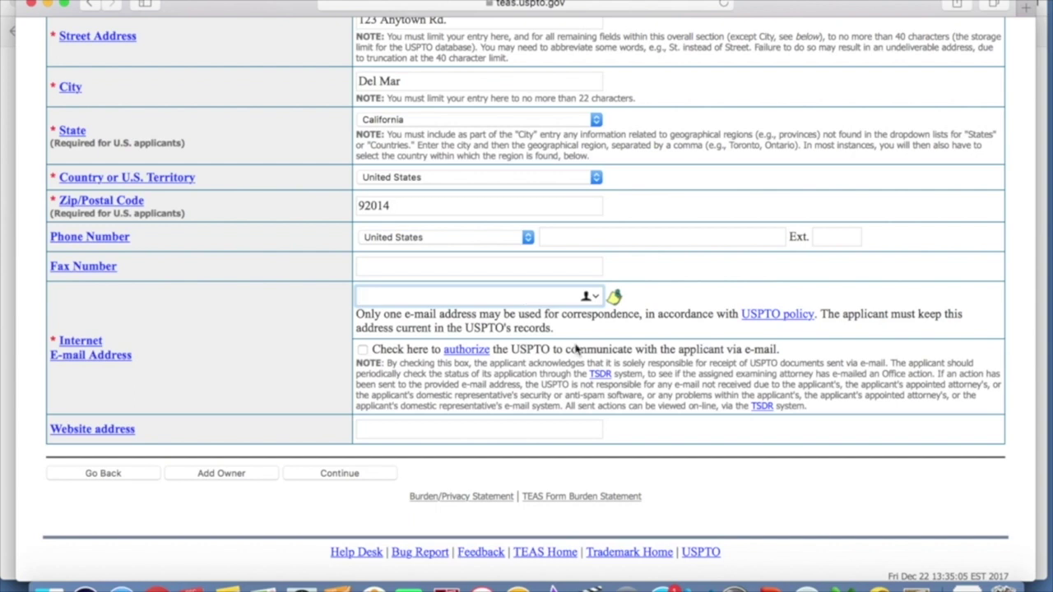
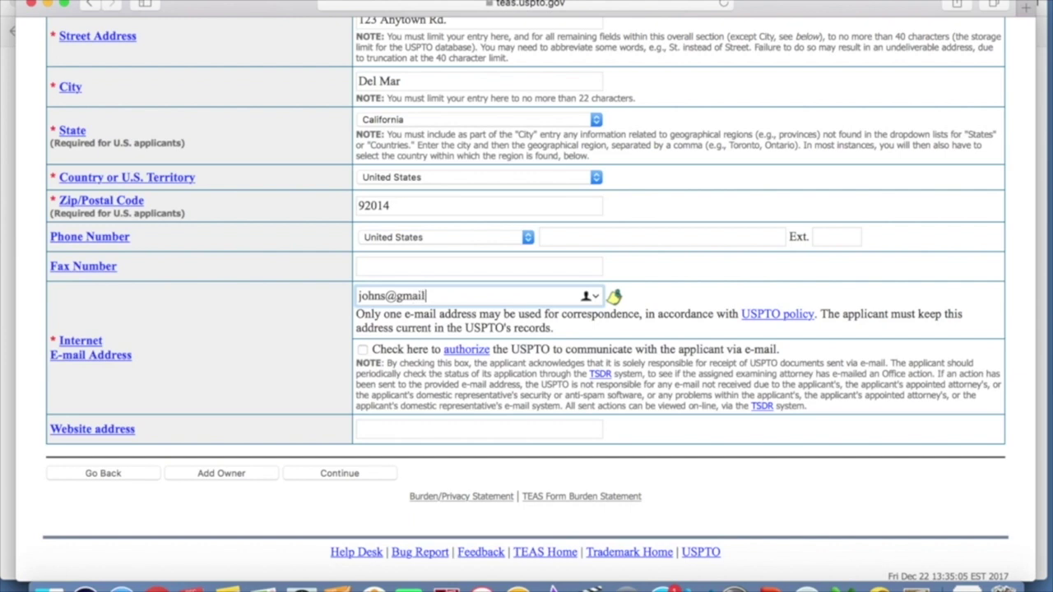
left_click(362, 350)
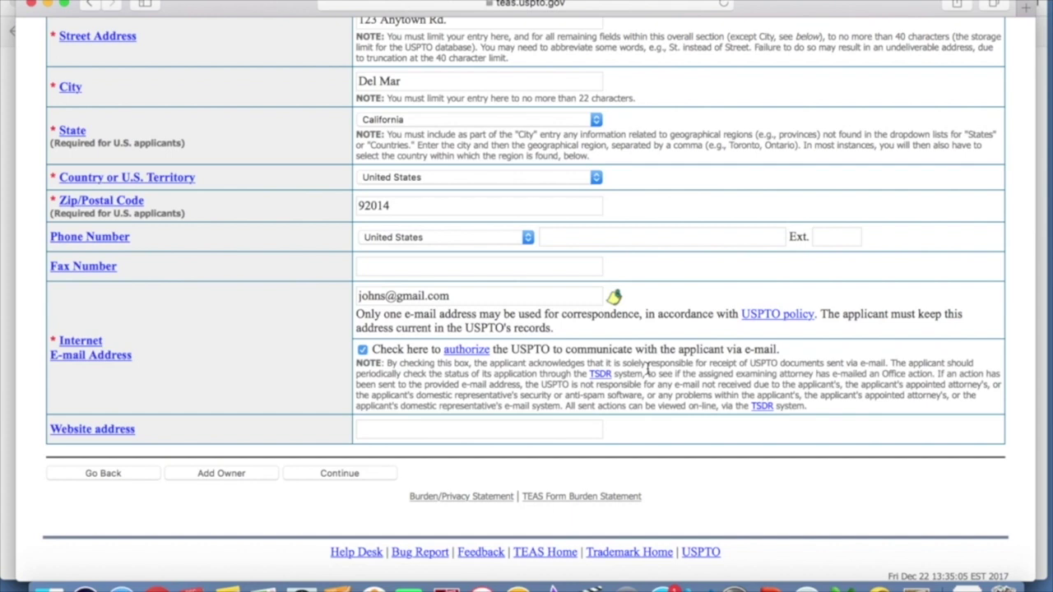
left_click(494, 429)
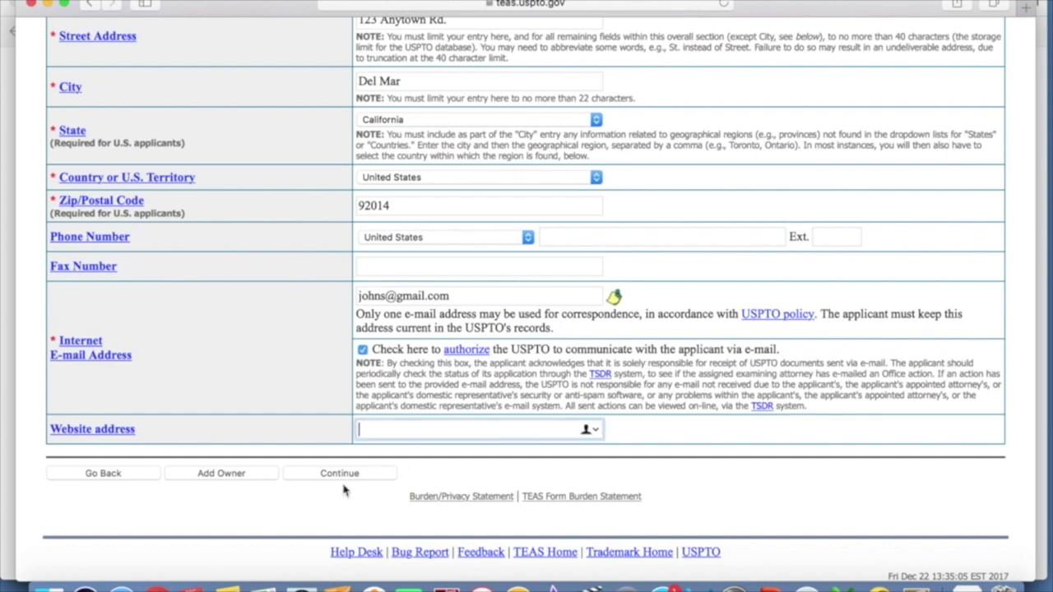
left_click(341, 474)
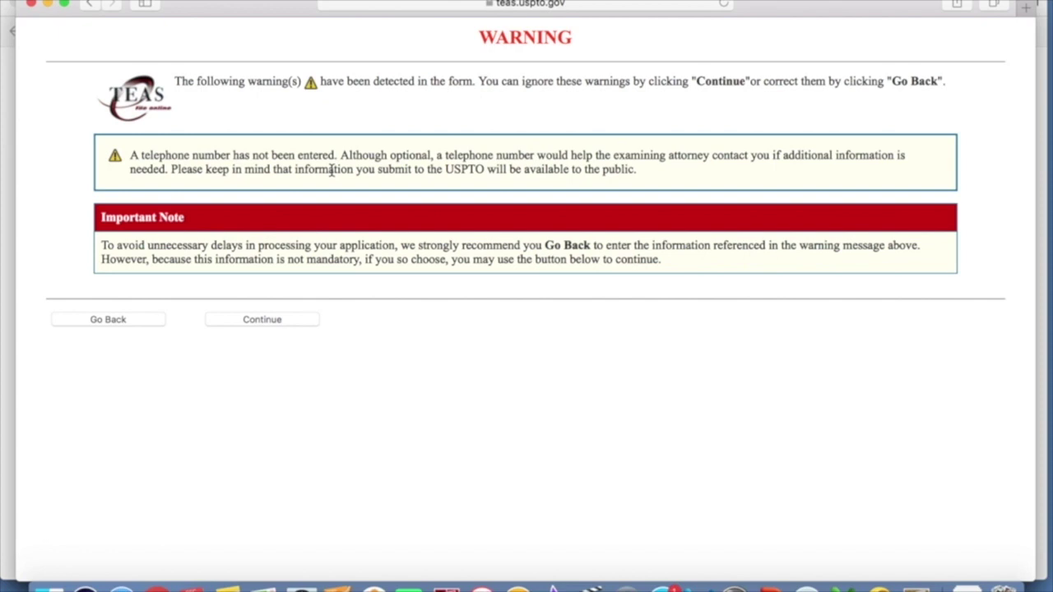
- Continue on the WARNING page, leaving the telephone number blank
left_click(274, 322)
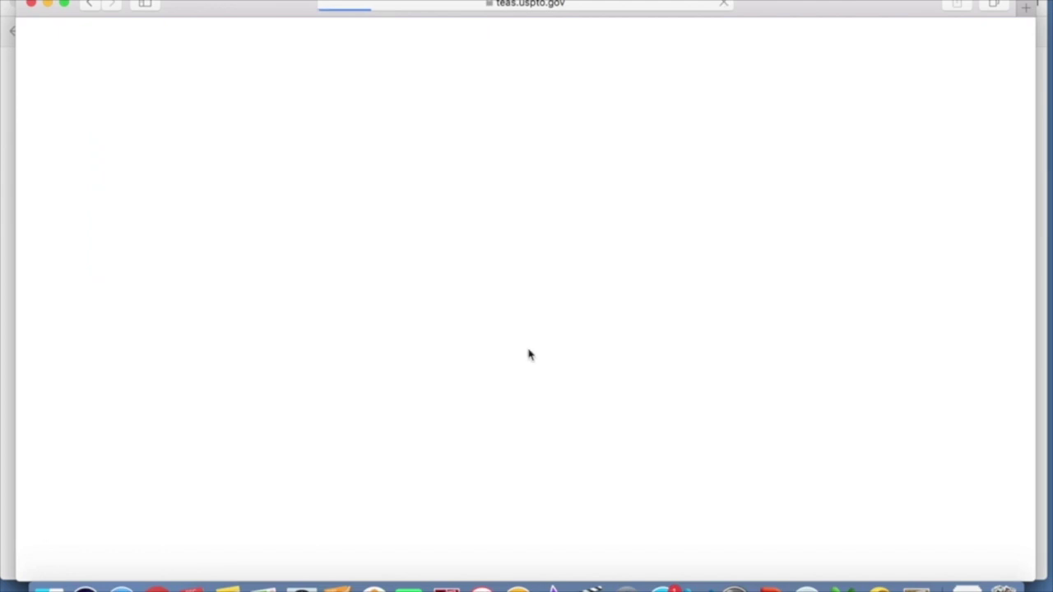
- Scroll to Mark Information and place the cursor in the 'Enter the mark here' box
scroll(539, 300, "down", 5)
scroll(547, 298, "down", 4)
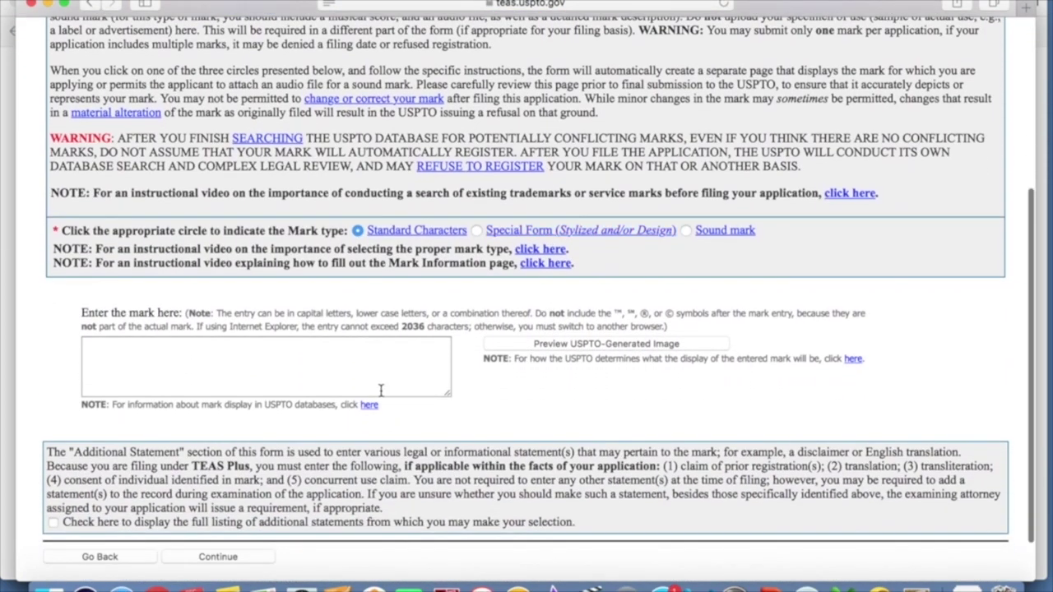
left_click(370, 374)
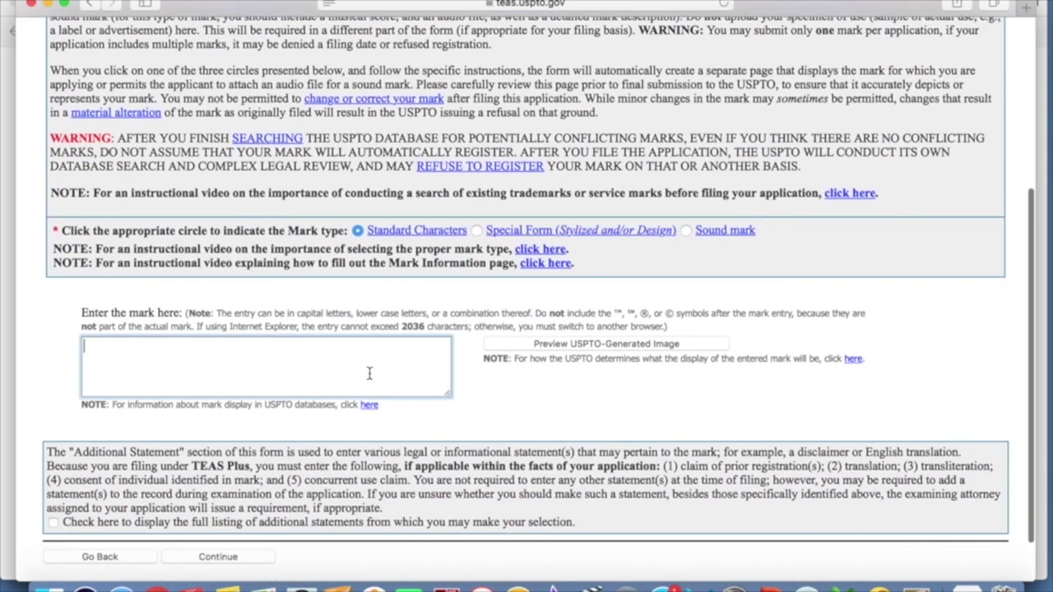
scroll(550, 302, "up", 2)
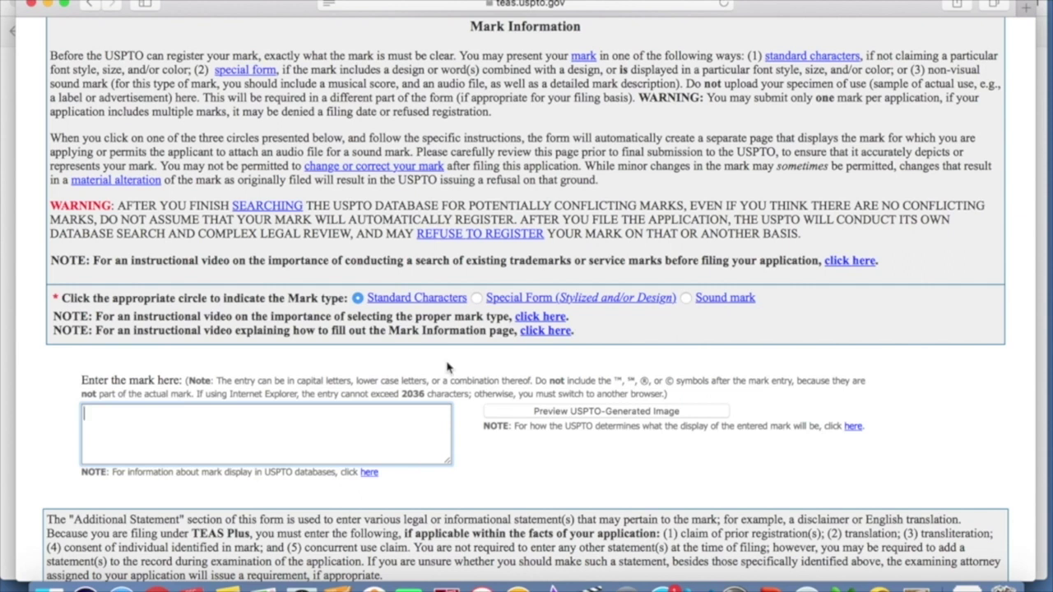
scroll(447, 373, "down", 3)
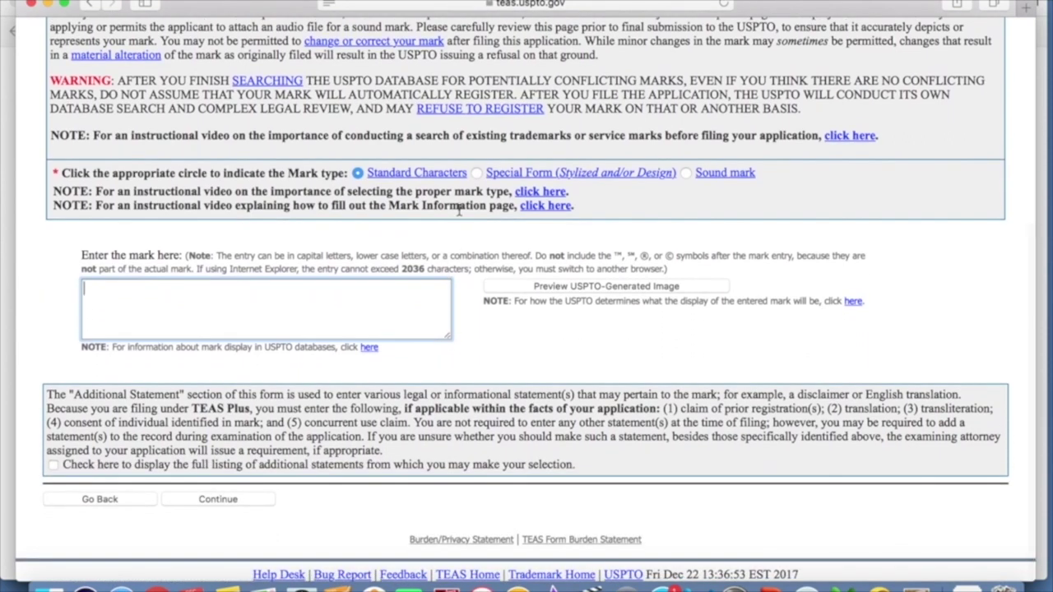
- Keep the mark type as Standard Characters, enter BRANEZ, and continue to Goods/Services
left_click(477, 172)
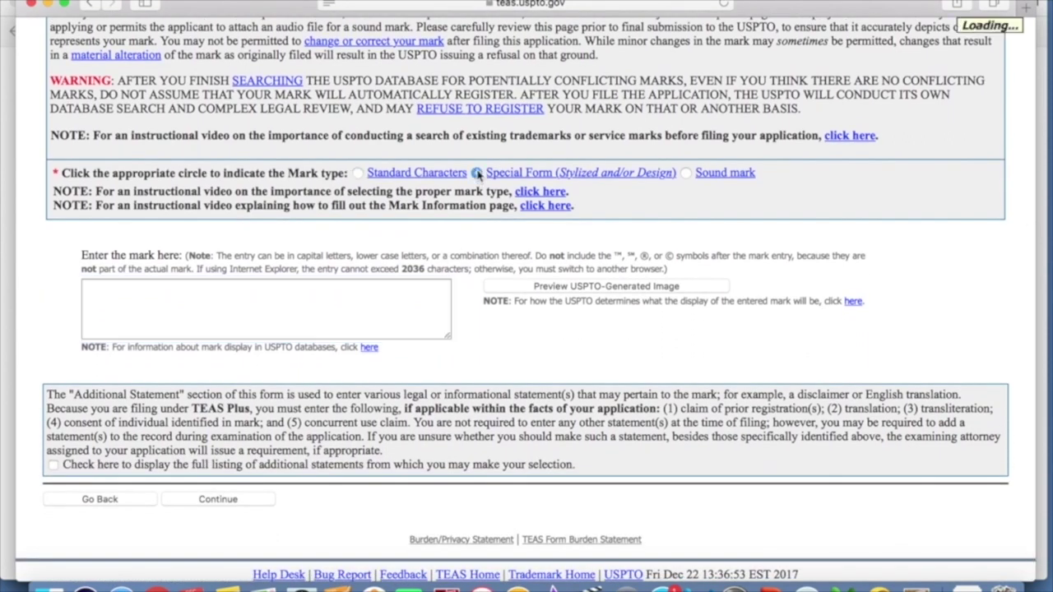
scroll(547, 255, "down", 4)
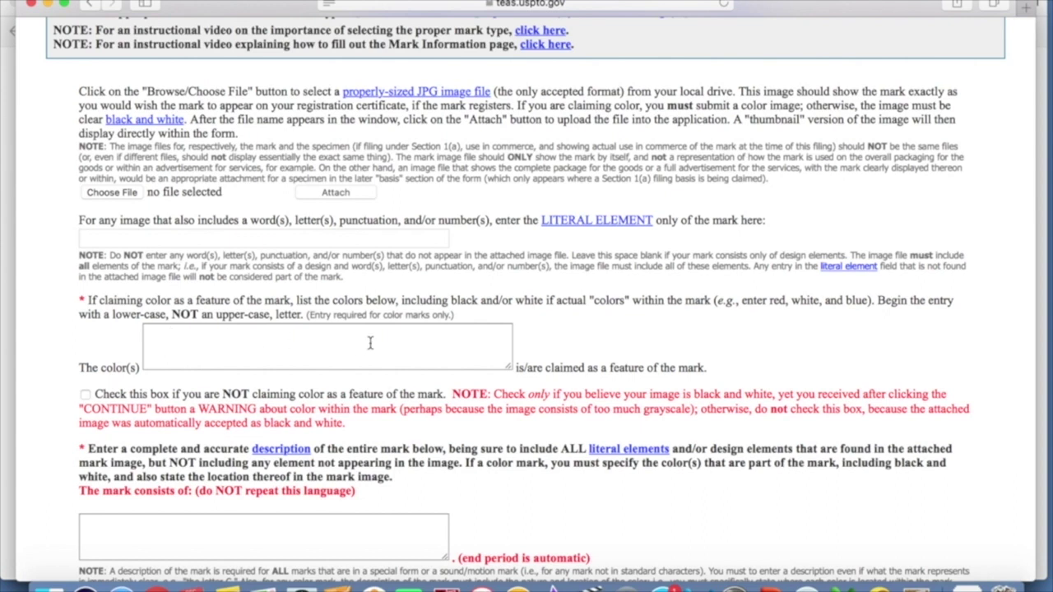
scroll(370, 343, "down", 3)
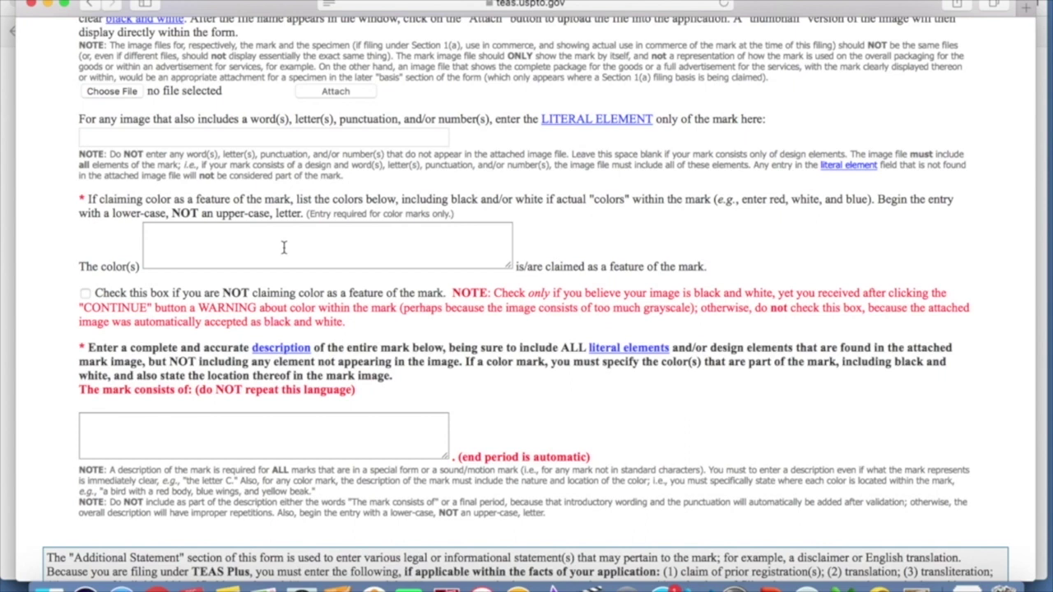
scroll(283, 247, "down", 2)
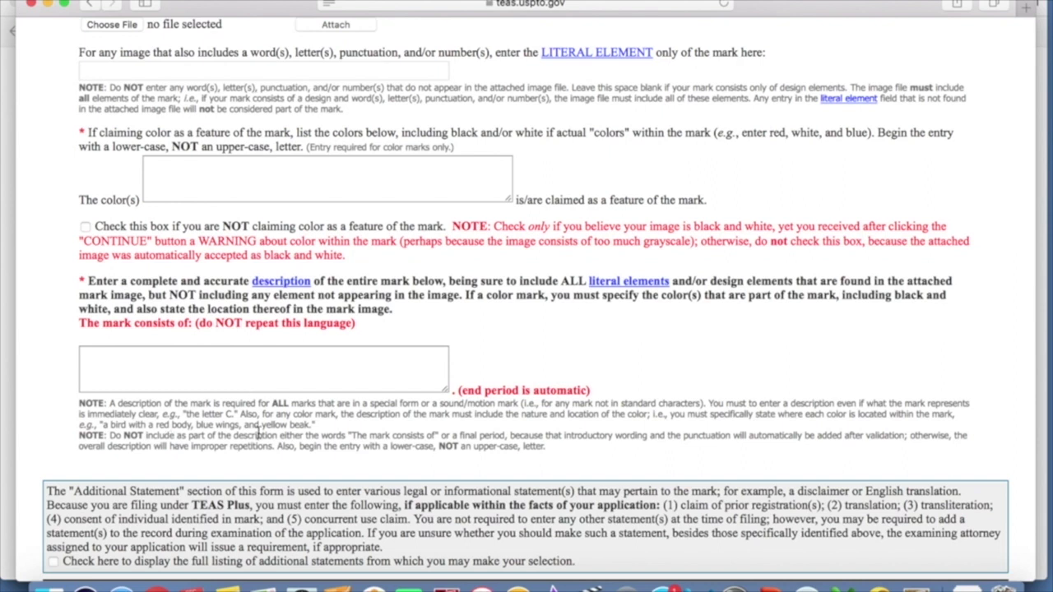
scroll(350, 163, "up", 5)
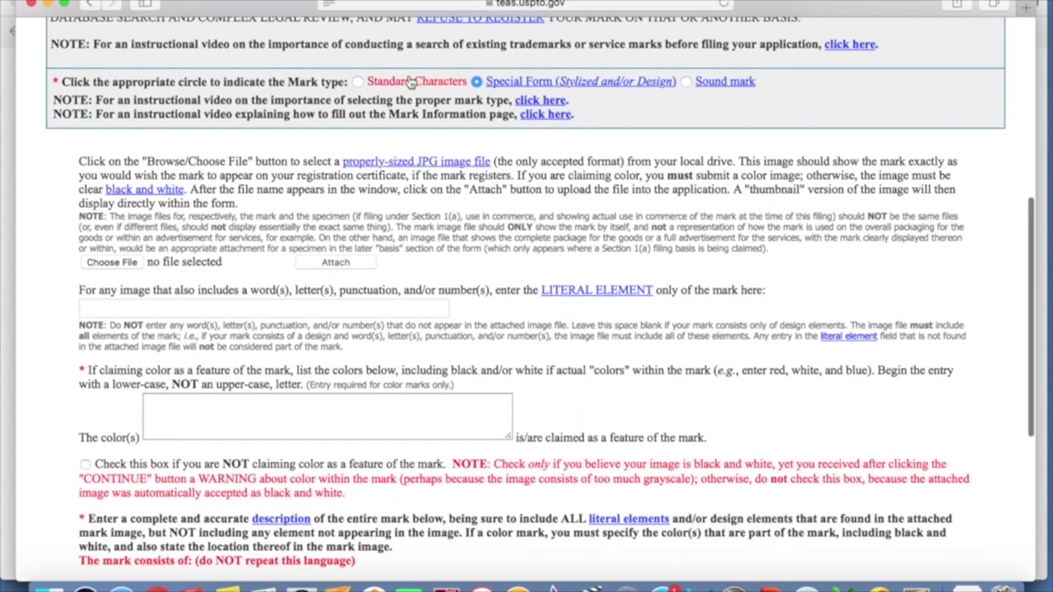
left_click(358, 82)
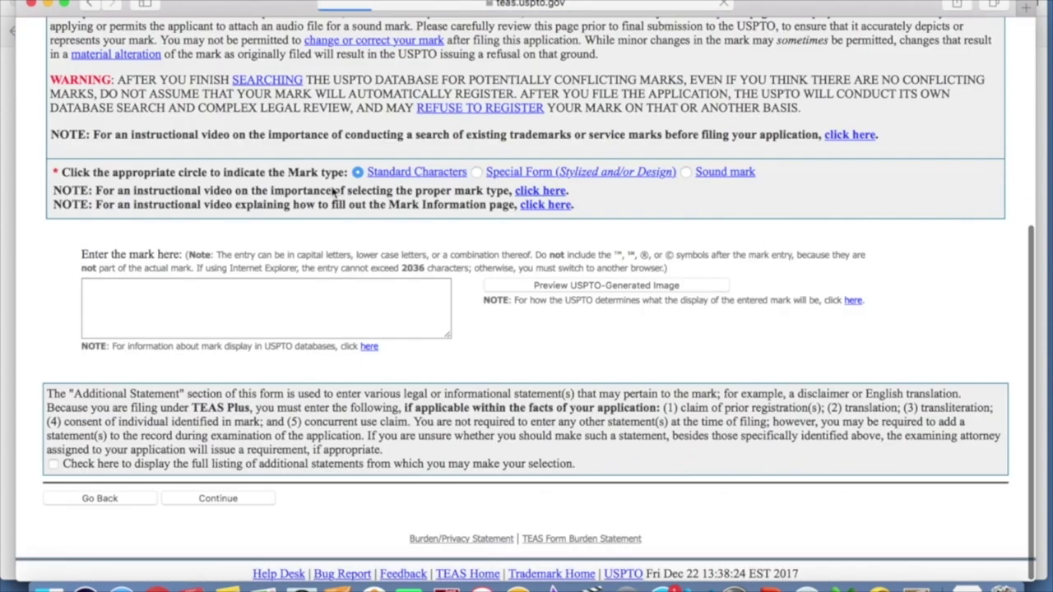
left_click(298, 321)
type("BRANEZ")
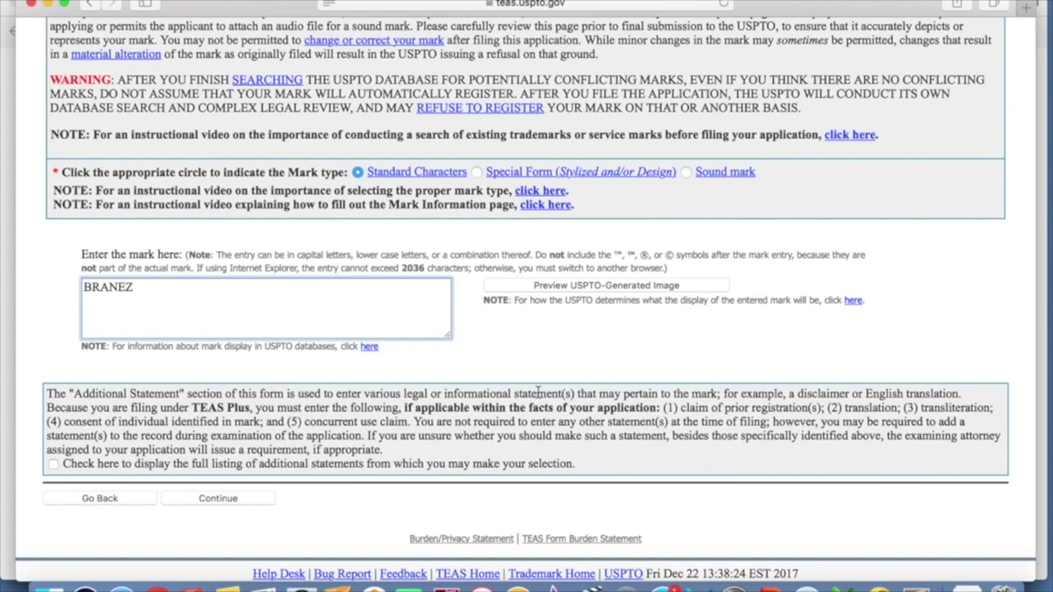
scroll(531, 363, "down", 1)
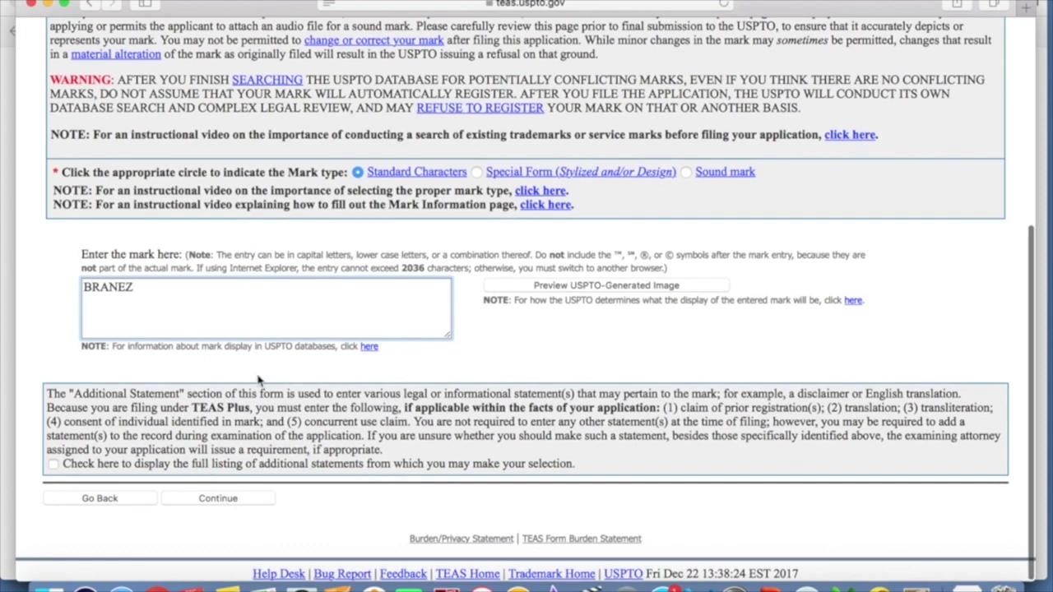
left_click(219, 499)
- Open the ID Manual via Add Goods/Services and enter 'music CD' as the search term
scroll(399, 297, "down", 5)
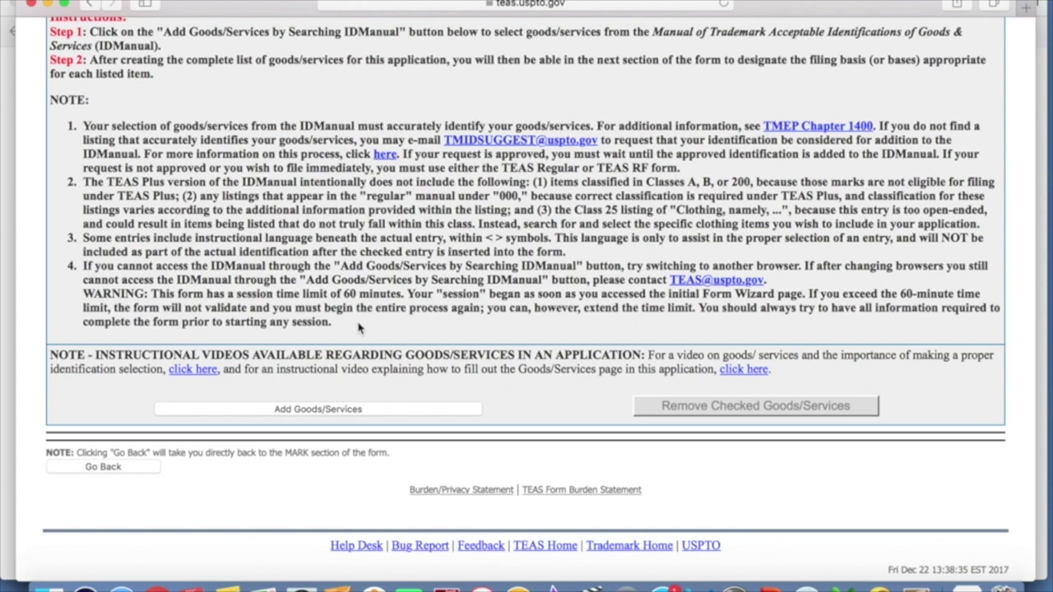
left_click(326, 410)
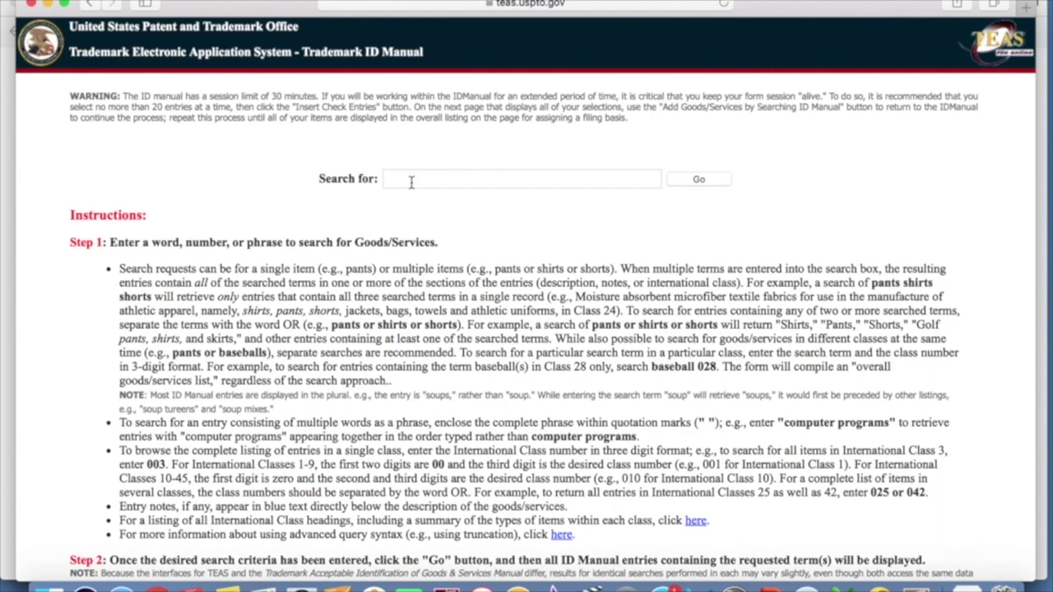
left_click(412, 181)
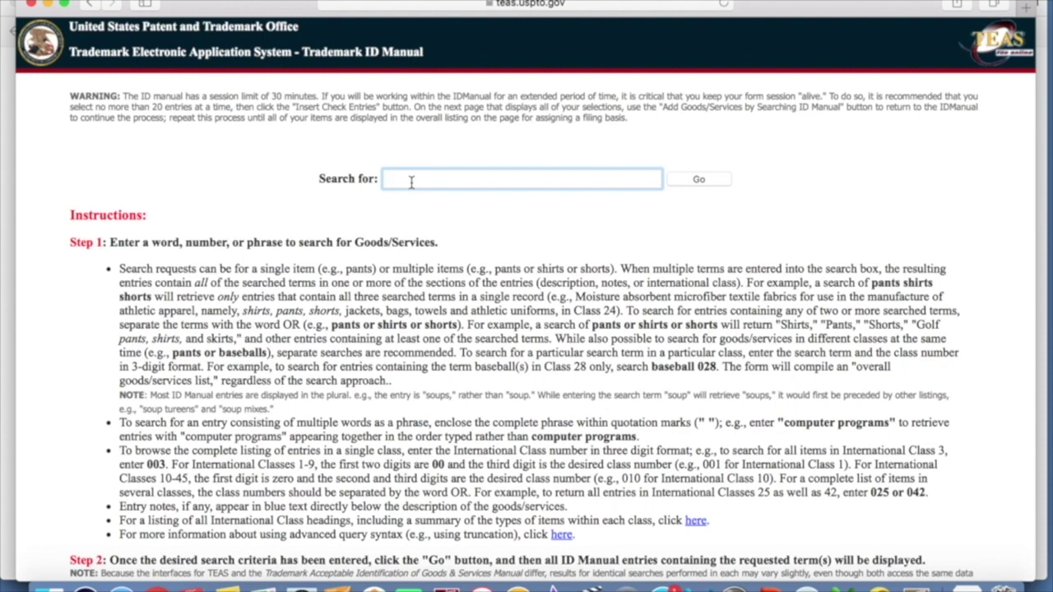
type("music CD")
- Search 'music CD', insert the Class 041 live performances entry, and specify 'rock bands'
left_click(701, 181)
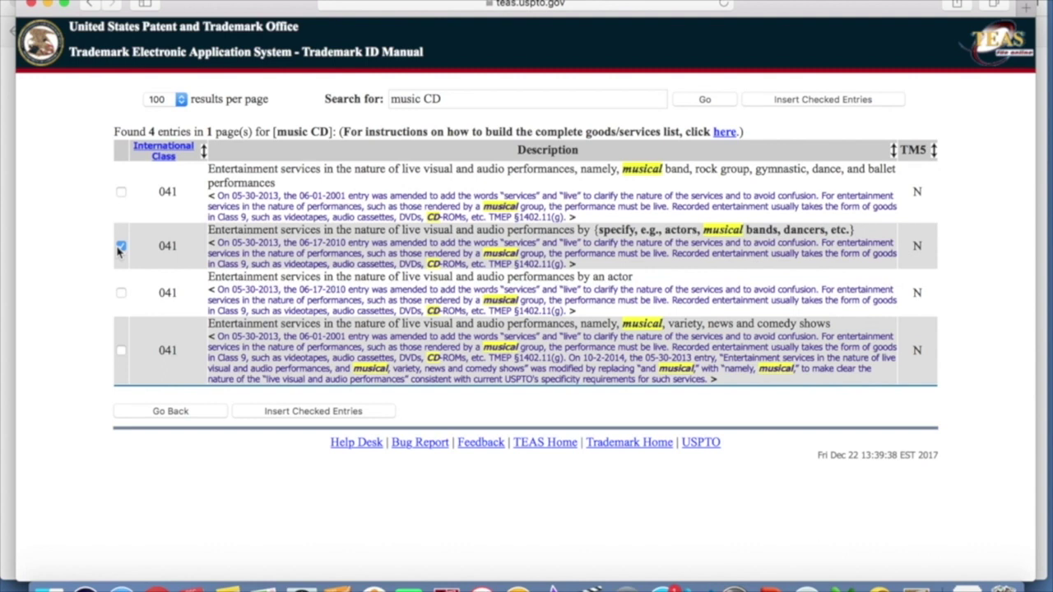
left_click(348, 414)
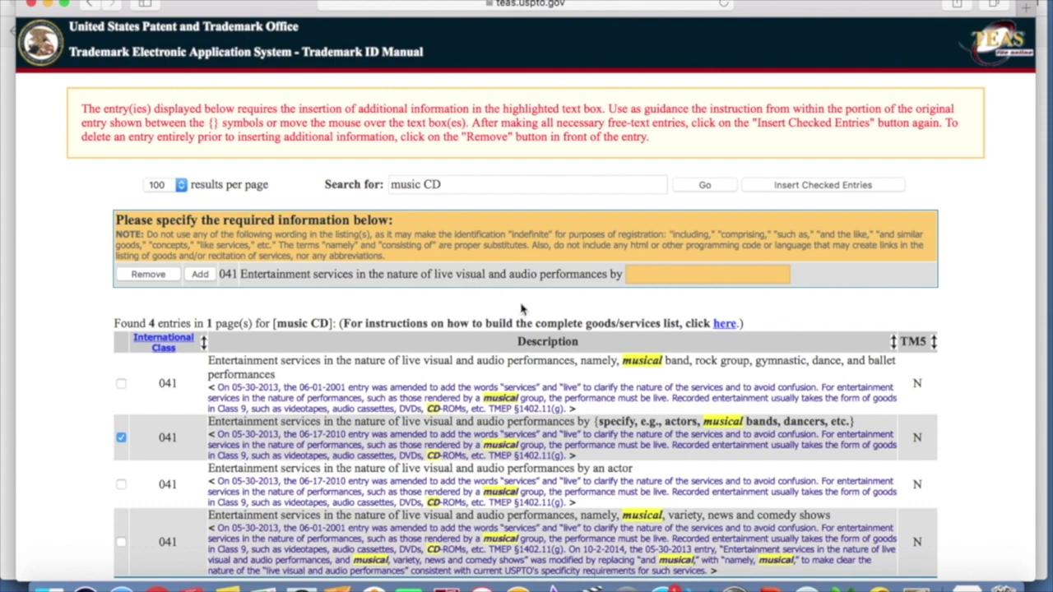
left_click(667, 274)
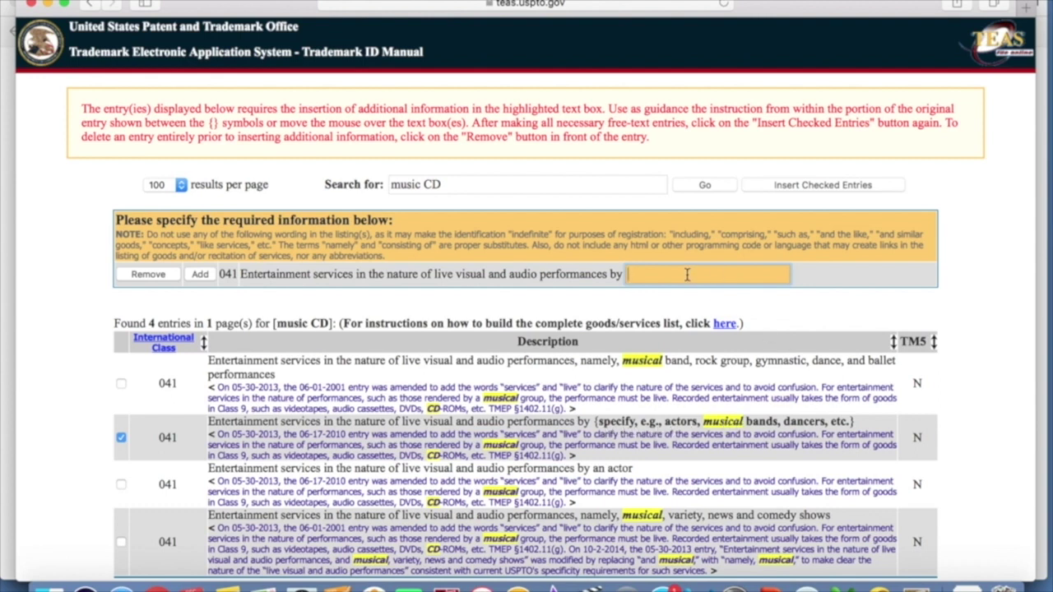
type("rock bands")
scroll(835, 235, "down", 3)
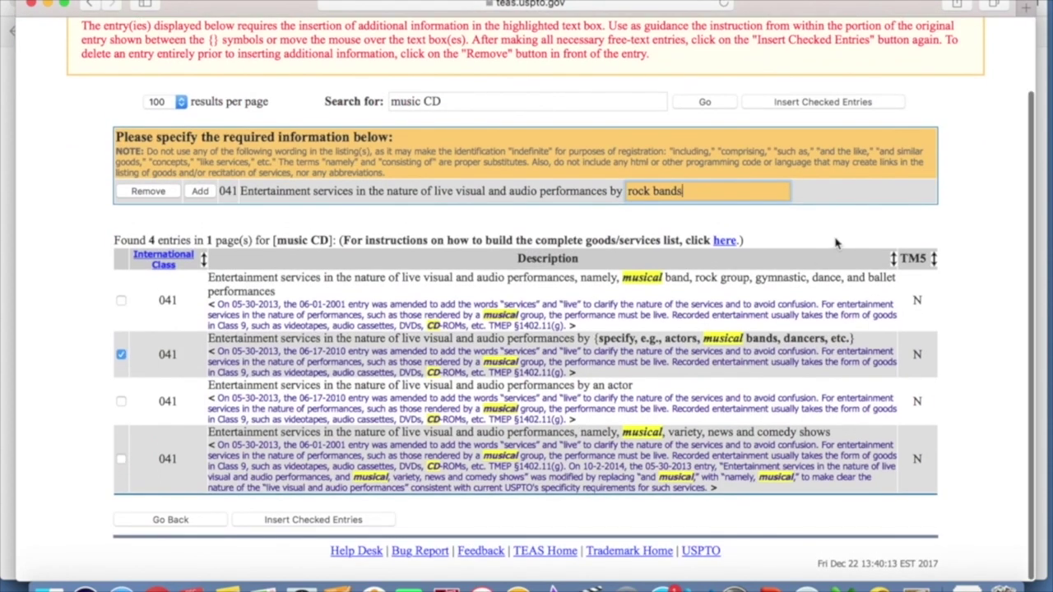
- Insert the completed rock bands entry, then search the ID Manual for 'compact disc'
left_click(299, 522)
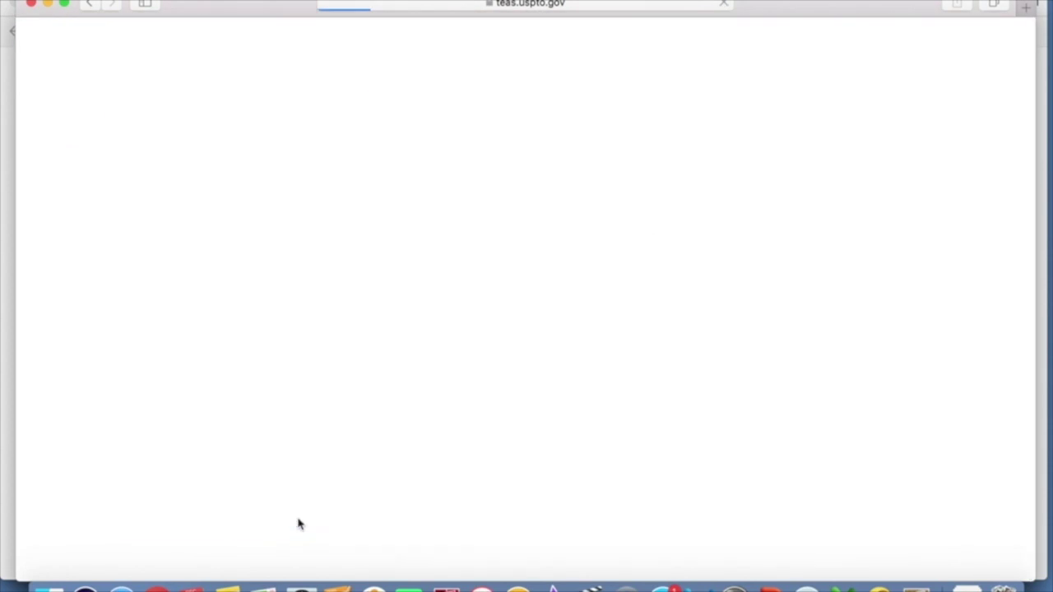
scroll(368, 387, "down", 1)
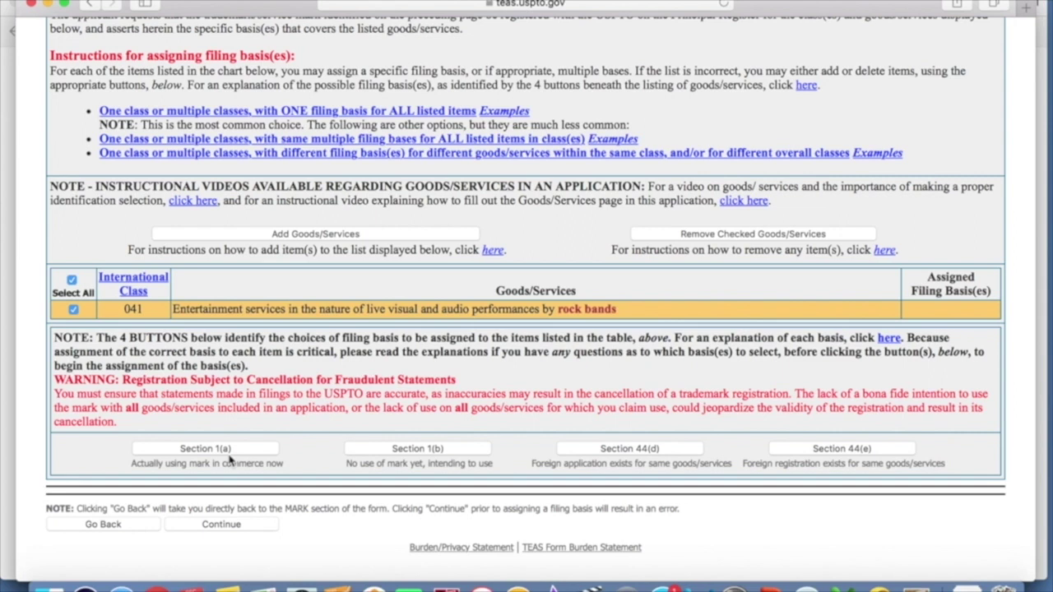
left_click(320, 236)
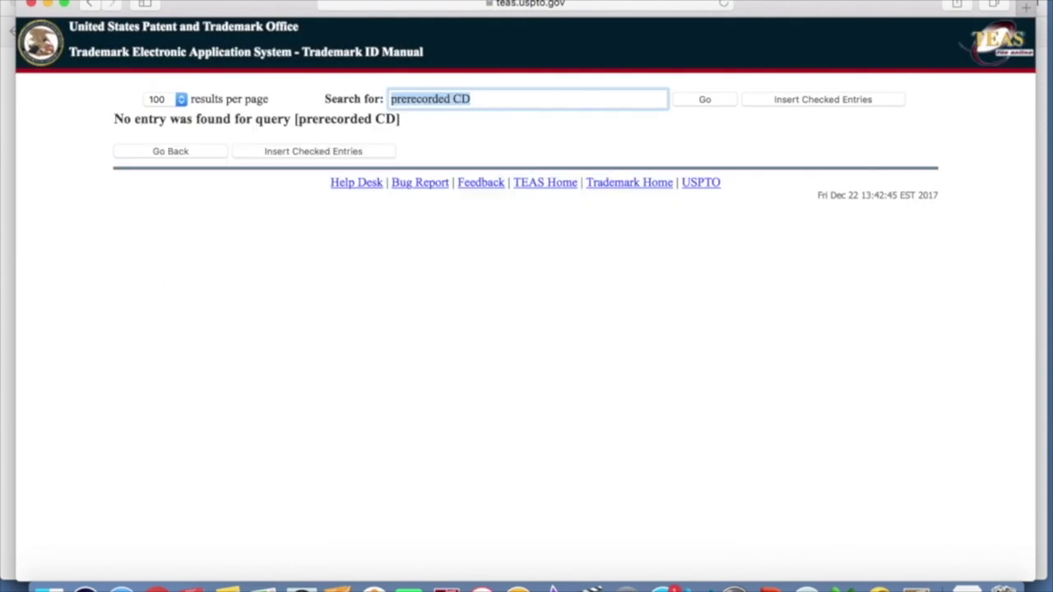
type("compa")
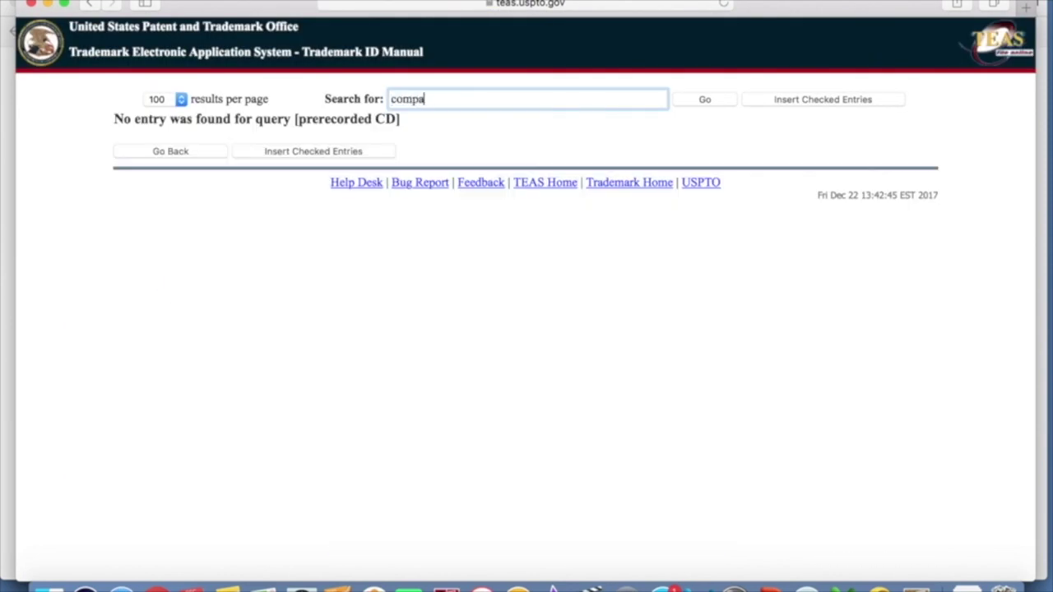
type("ct disc")
key("Return")
- Check Class 009 'Compact discs featuring music' and insert it into the goods/services list
scroll(500, 278, "down", 2)
scroll(500, 279, "down", 3)
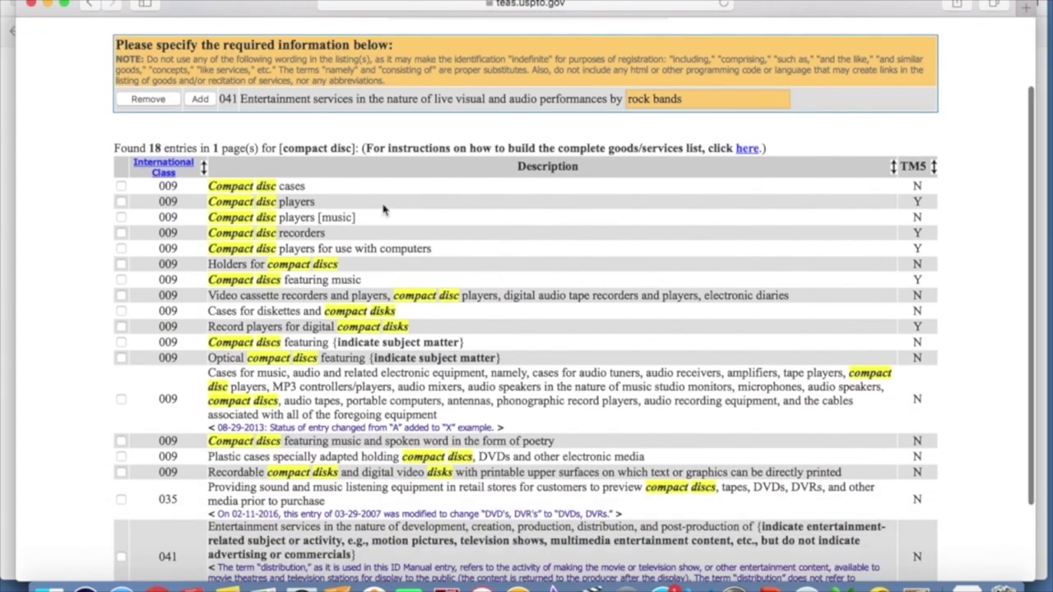
scroll(517, 201, "down", 1)
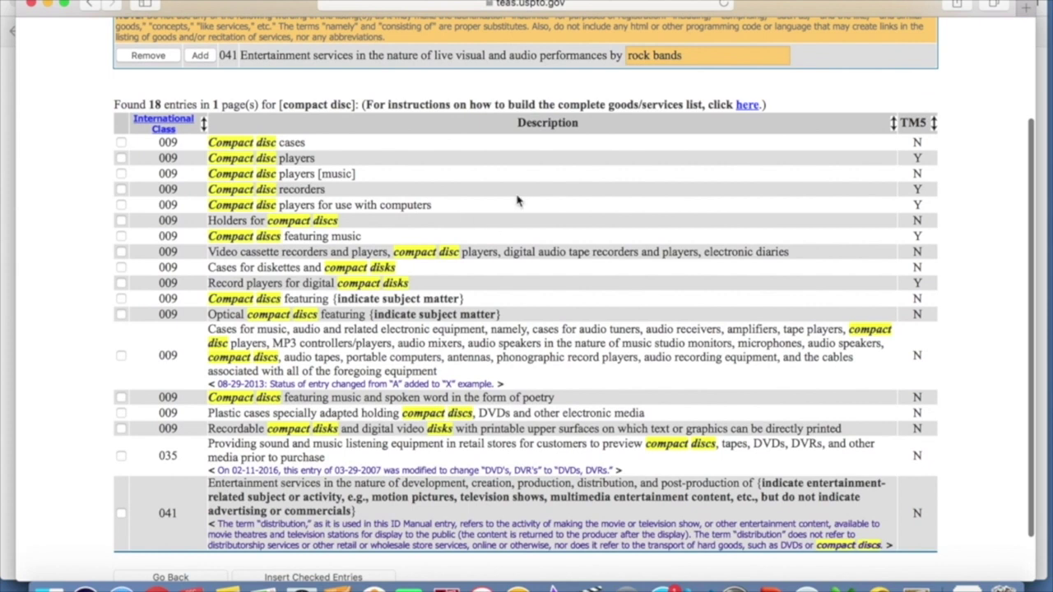
left_click(121, 236)
scroll(540, 209, "down", 1)
scroll(540, 209, "down", 1)
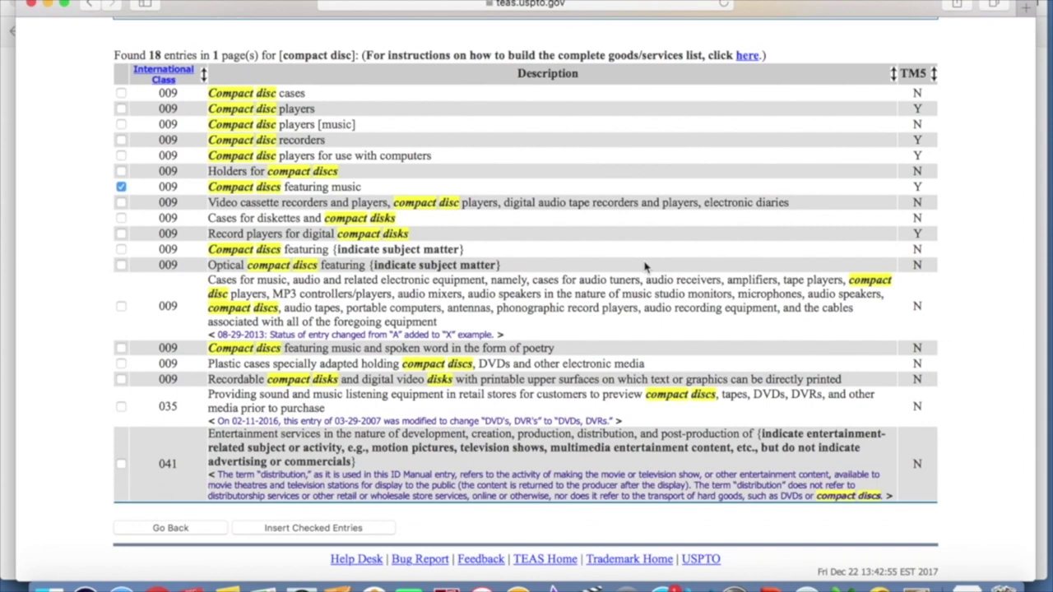
scroll(646, 267, "up", 5)
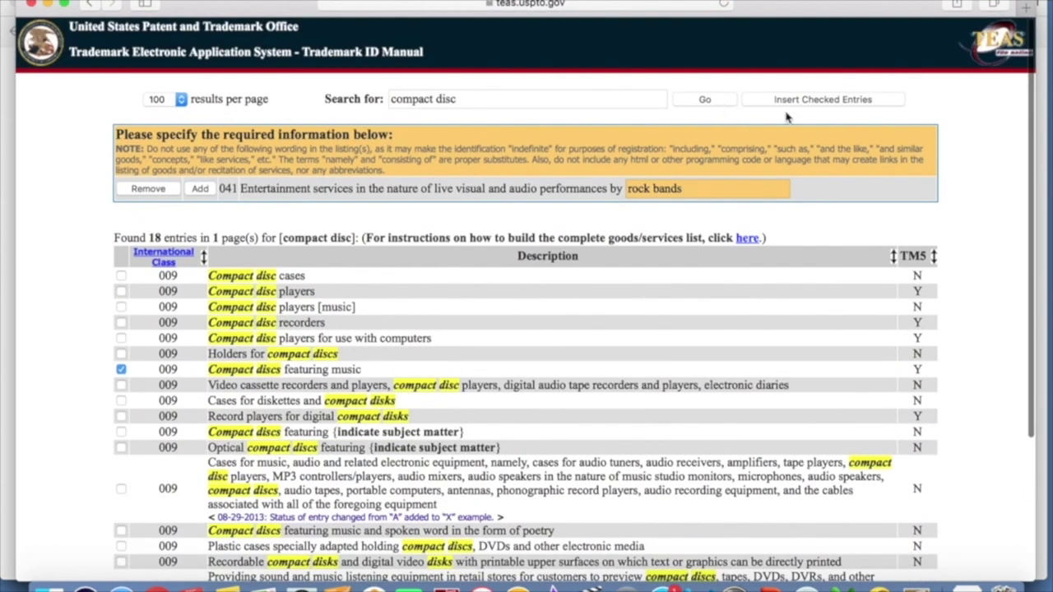
left_click(810, 103)
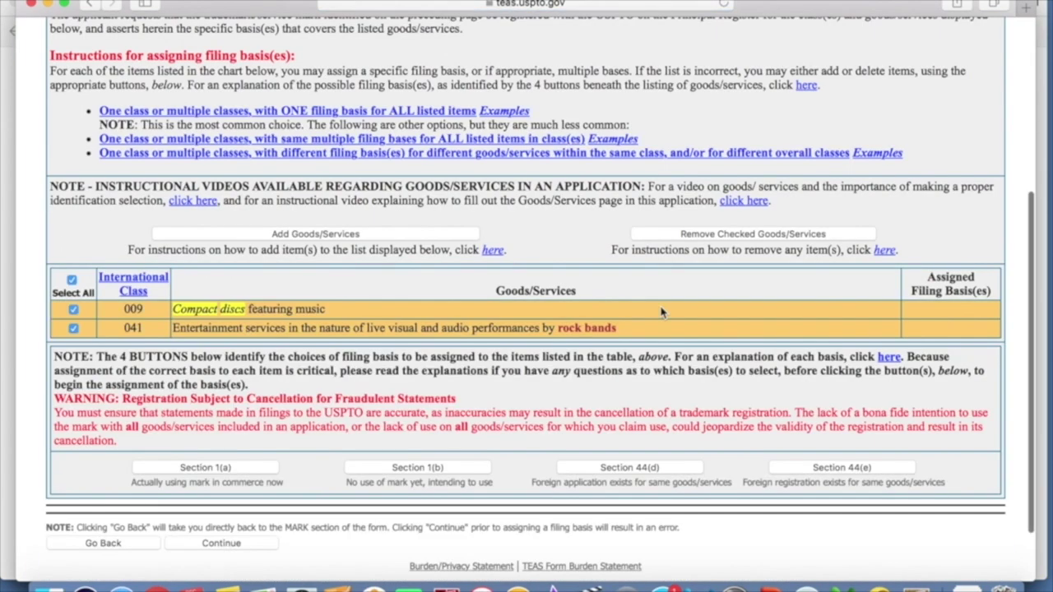
- Keep only the class 009 compact discs checked and open its Section 1(a) use-in-commerce form
scroll(661, 312, "down", 1)
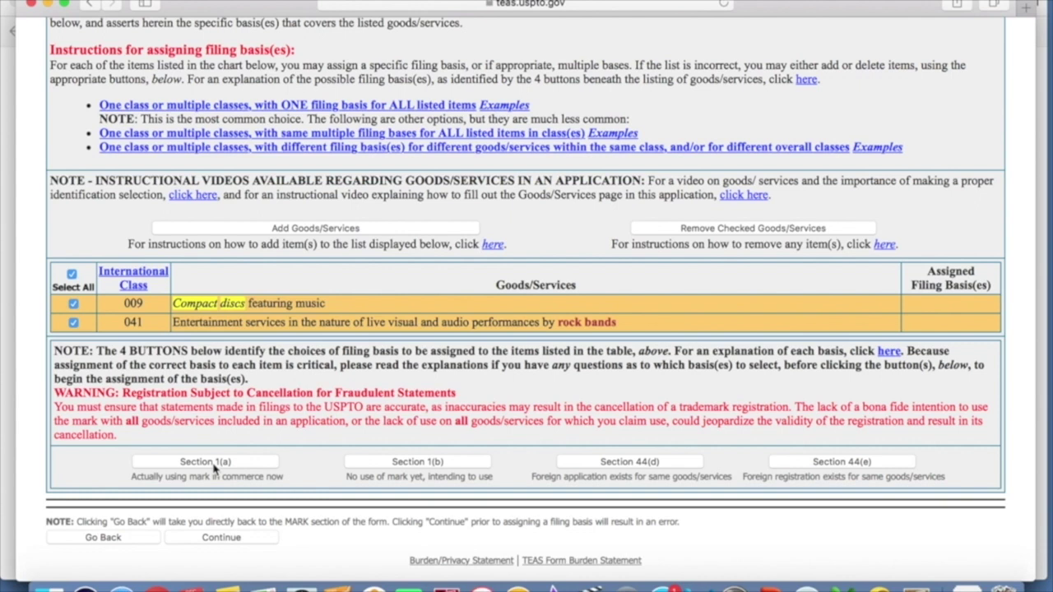
left_click(214, 467)
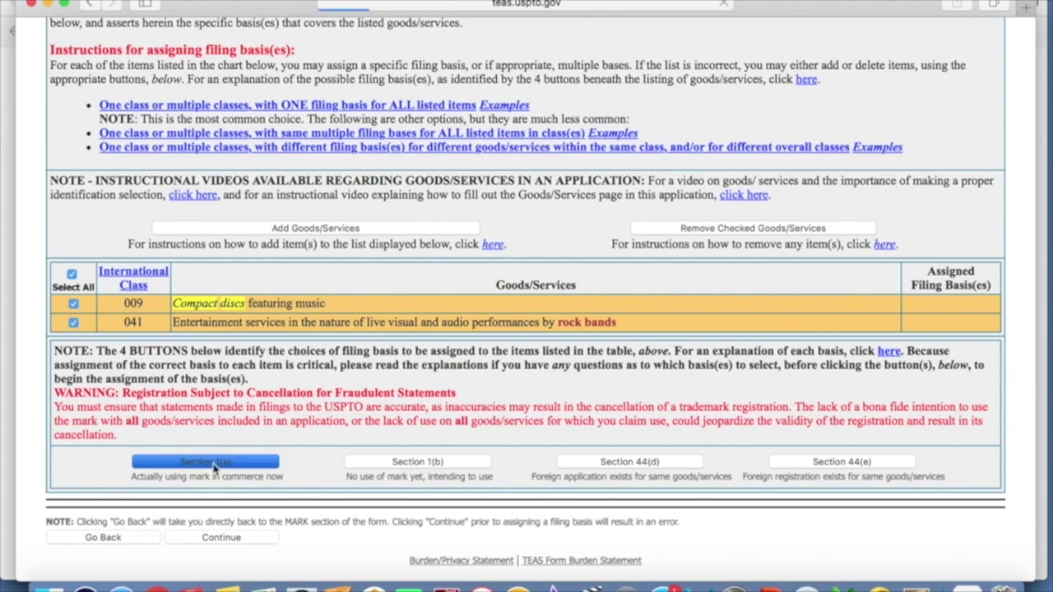
scroll(427, 418, "down", 10)
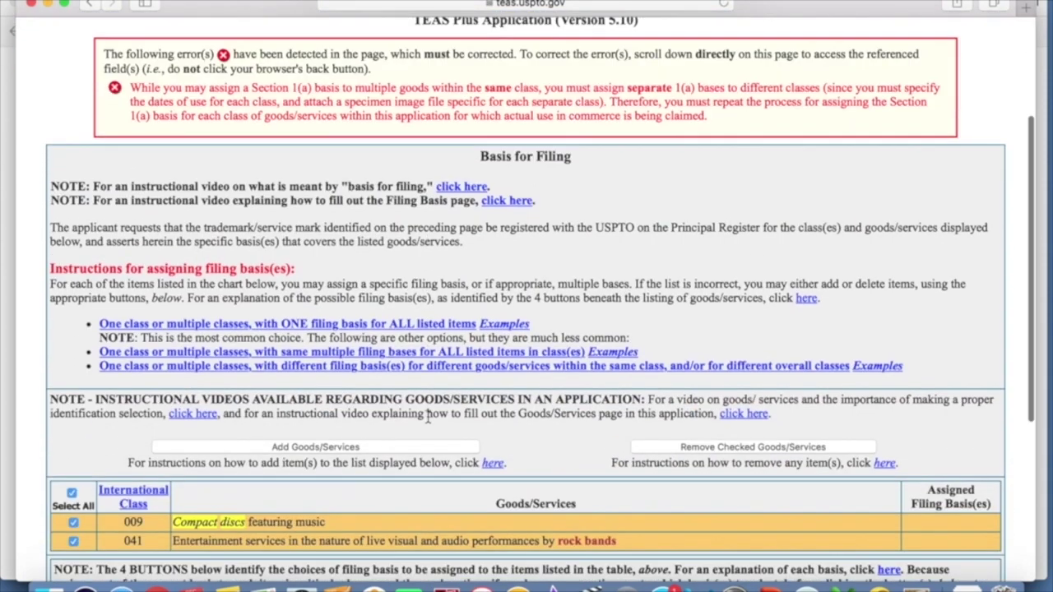
scroll(427, 419, "up", 2)
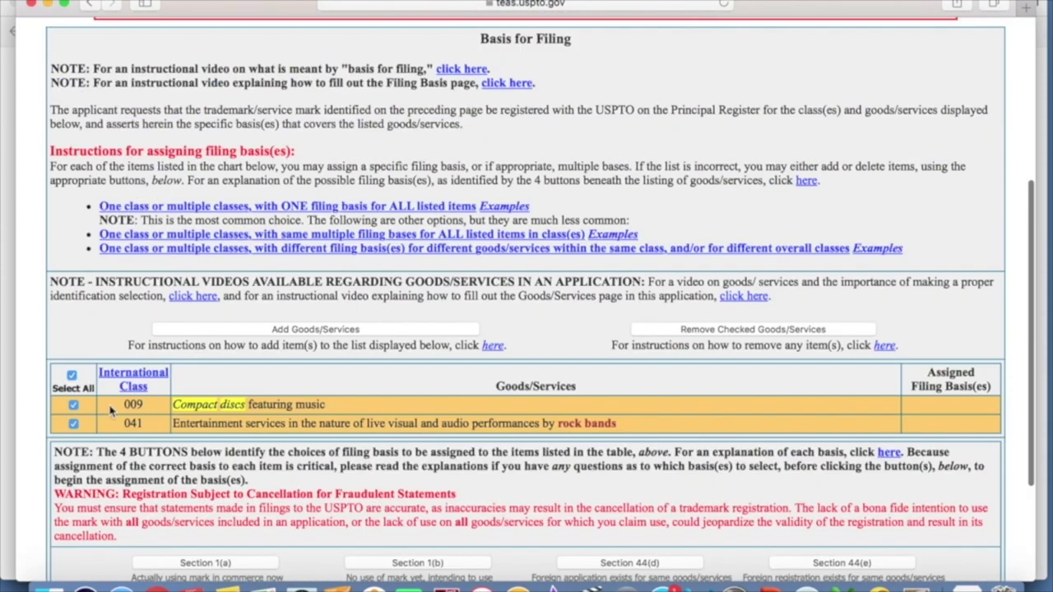
left_click(73, 422)
scroll(255, 381, "down", 2)
scroll(255, 380, "down", 4)
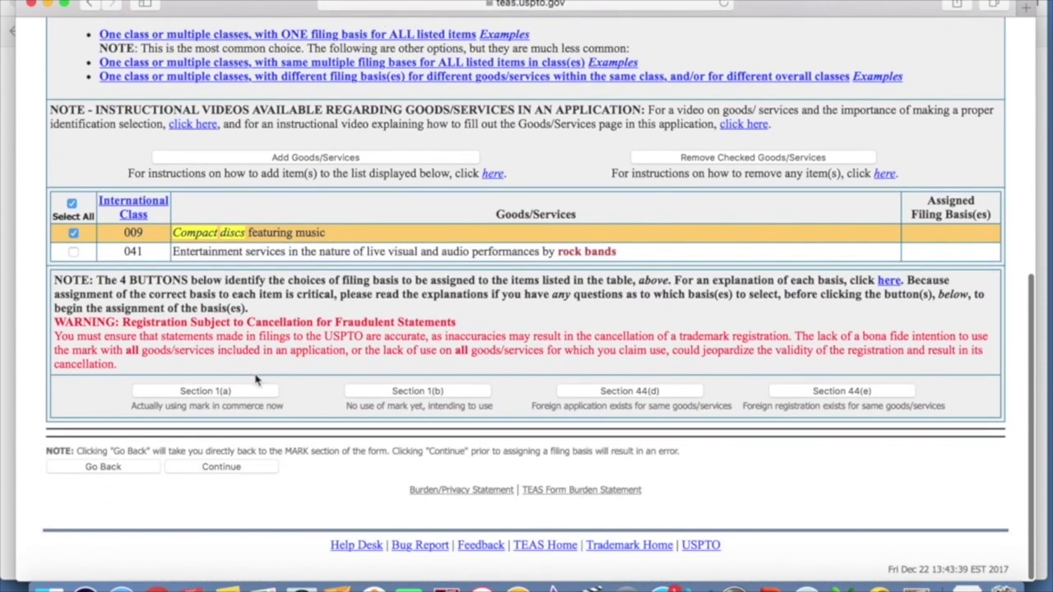
left_click(205, 392)
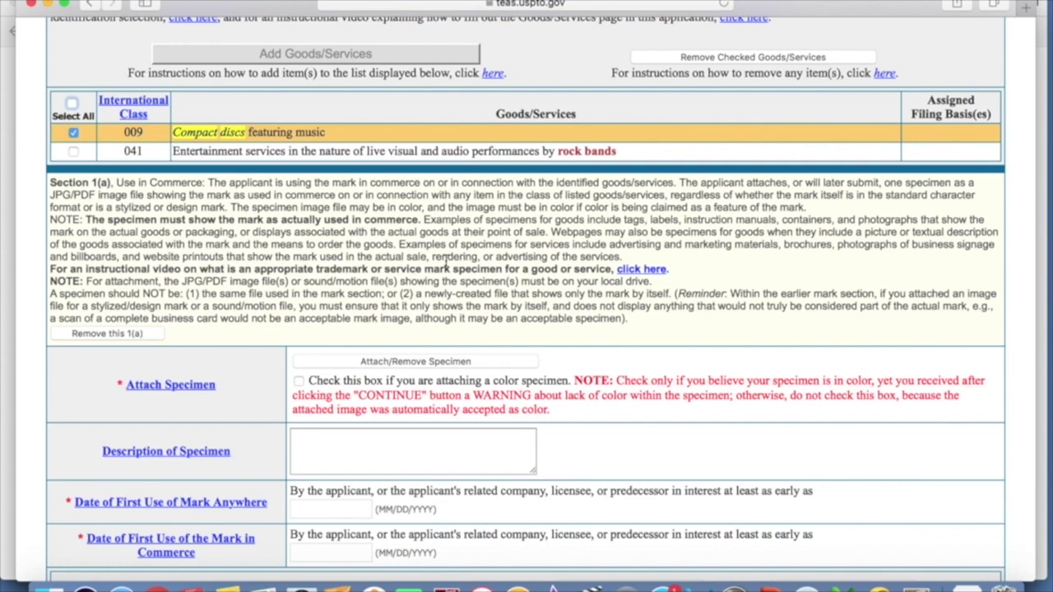
scroll(445, 262, "down", 4)
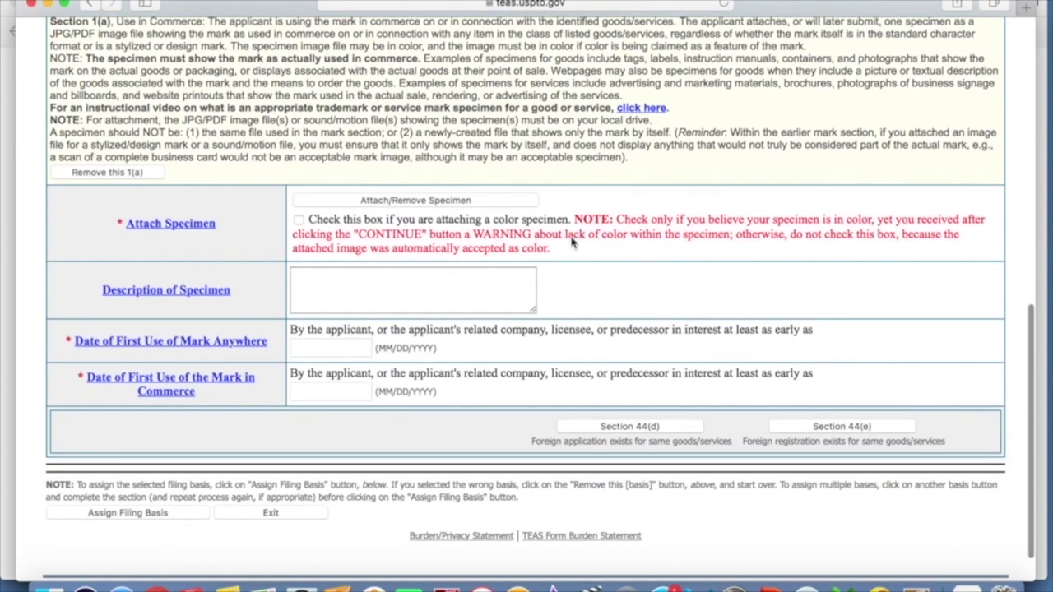
- Upload CD Cover.jpg from Downloads > Trademark Course as the class 009 specimen, then return
left_click(468, 203)
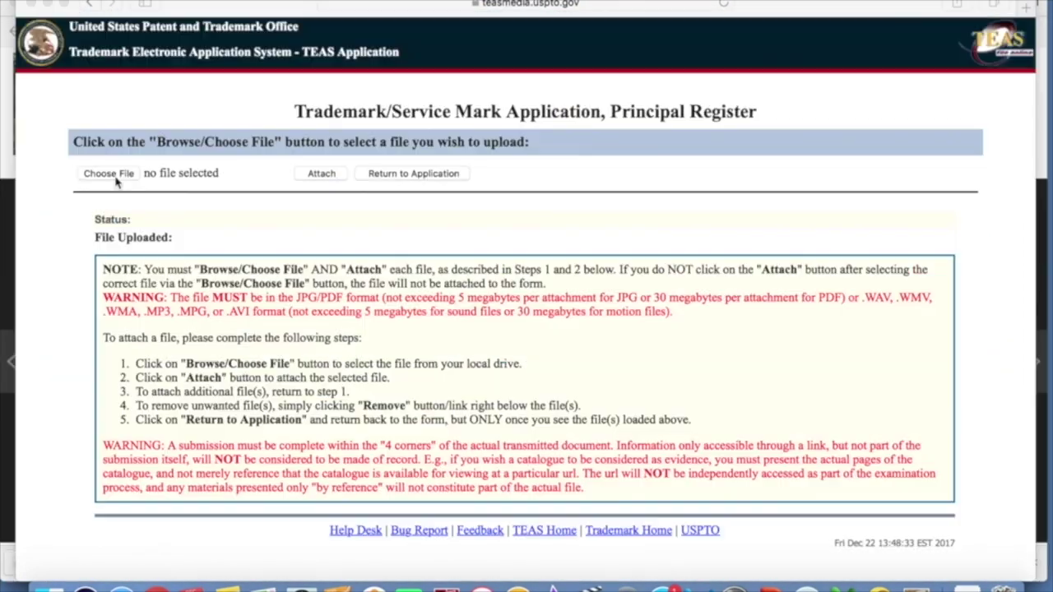
left_click(113, 173)
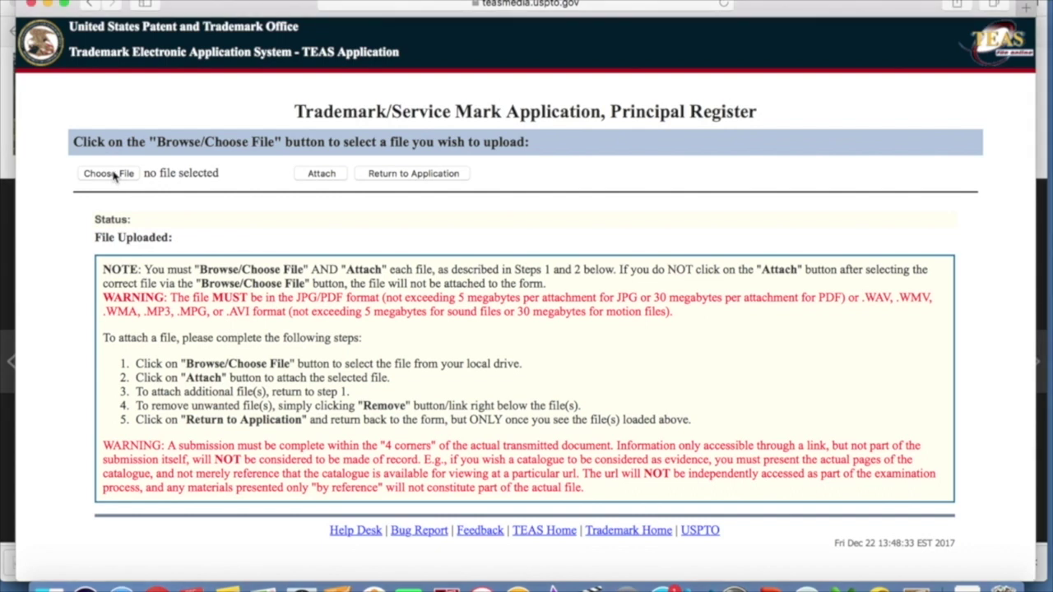
left_click(112, 174)
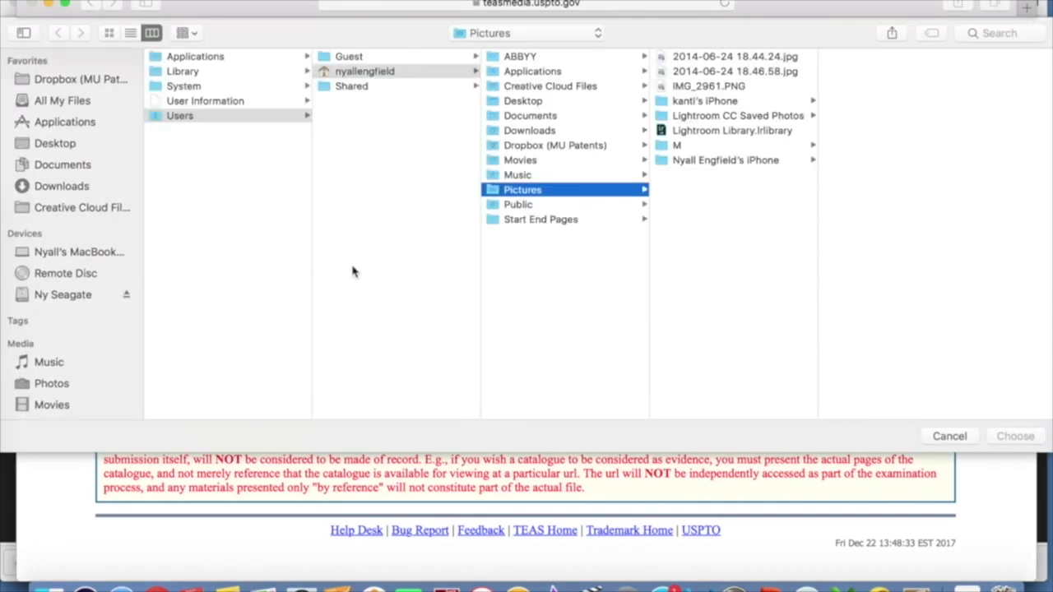
left_click(61, 185)
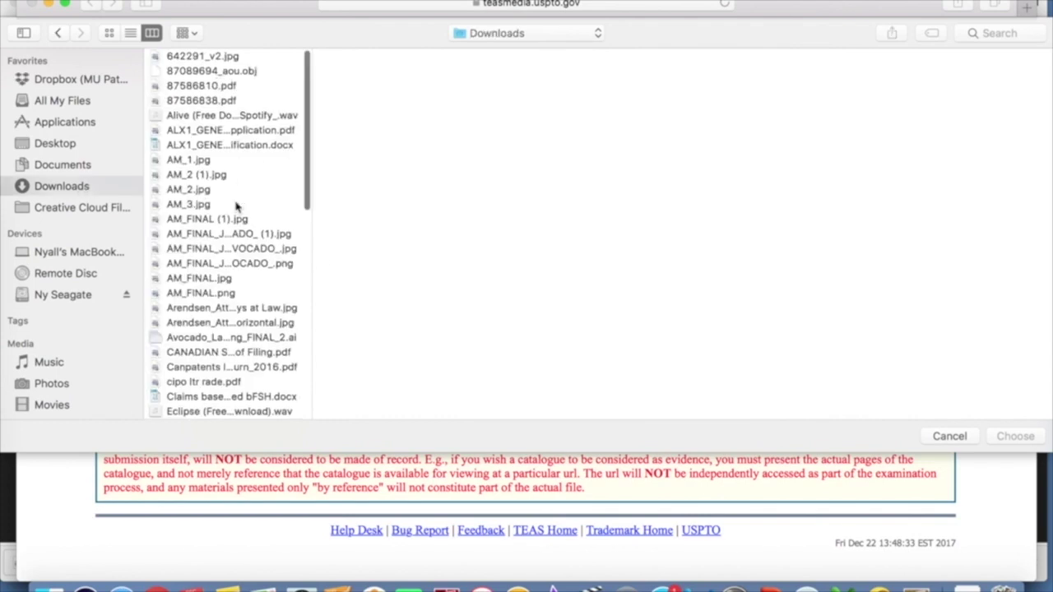
scroll(236, 207, "down", 10)
left_click(227, 385)
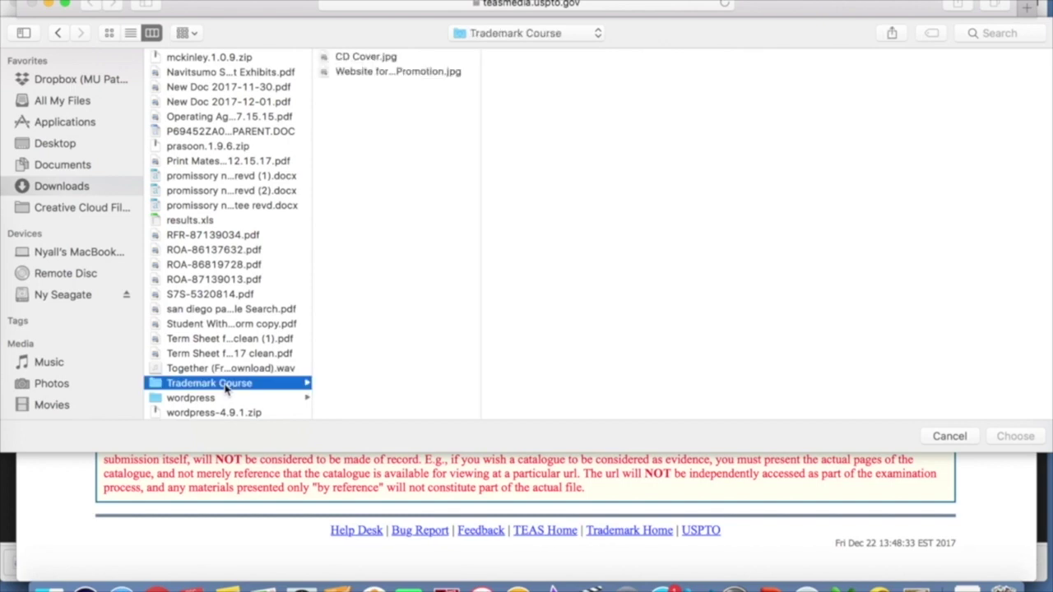
double_click(382, 60)
left_click(322, 173)
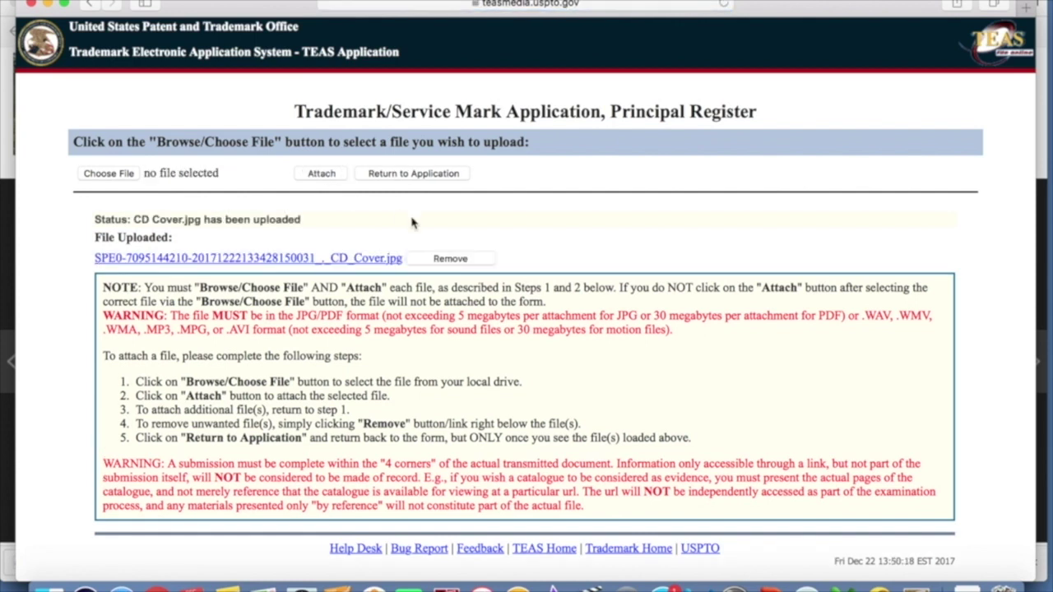
left_click(429, 174)
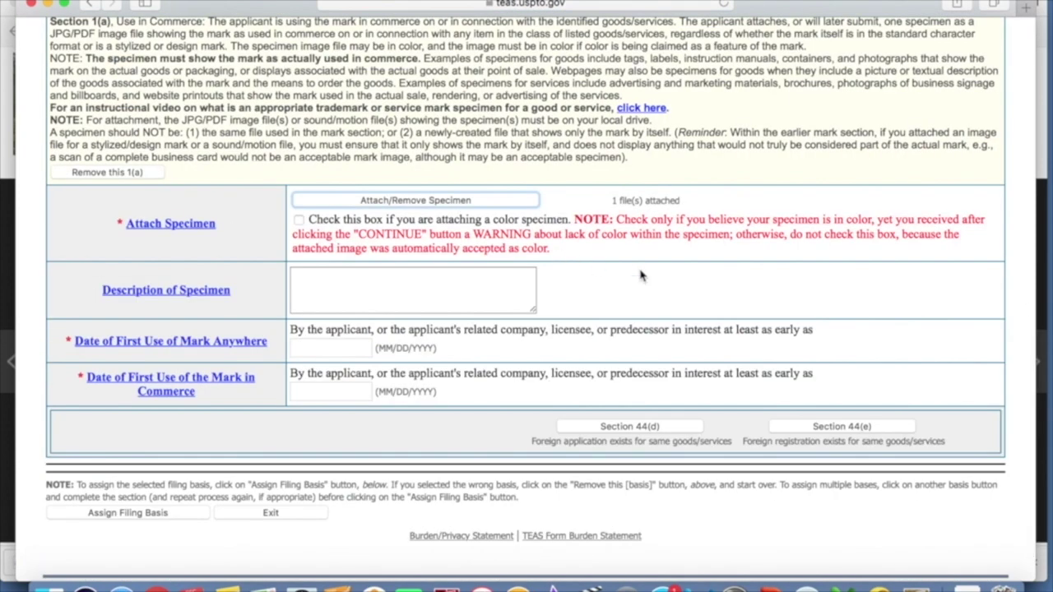
scroll(642, 276, "down", 1)
- Describe the class 009 specimen as 'CD cover on product featuring mark'
scroll(642, 277, "up", 8)
scroll(642, 277, "down", 2)
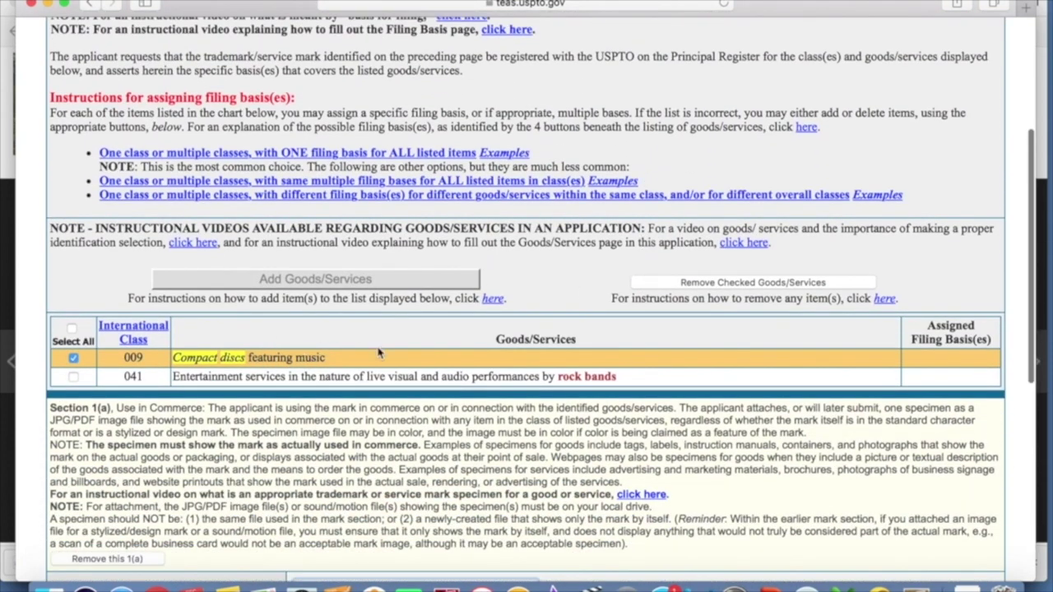
scroll(638, 351, "down", 5)
left_click(454, 338)
type("CD cover")
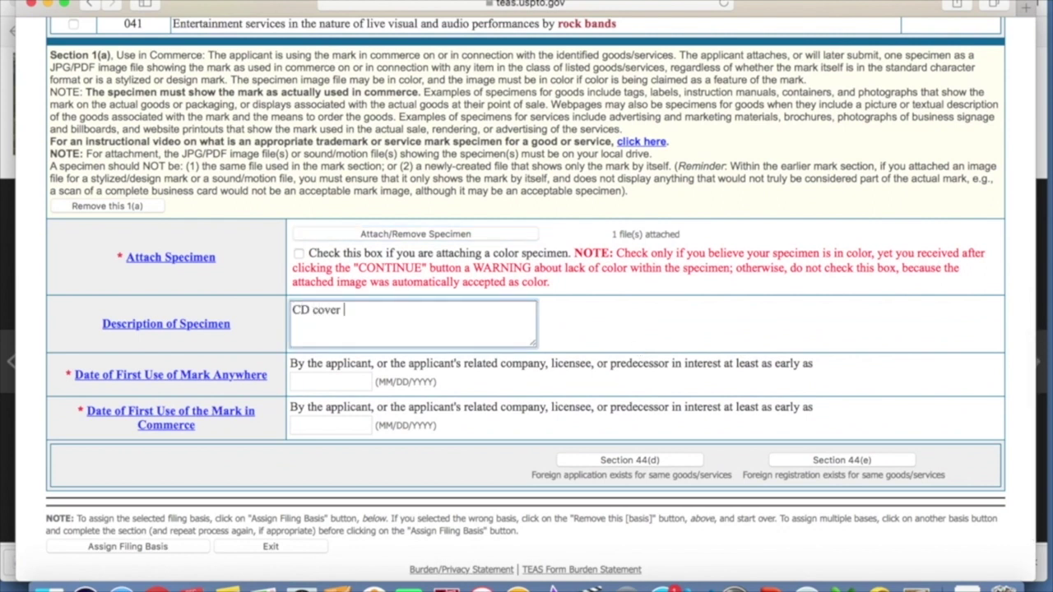
type(" on producti")
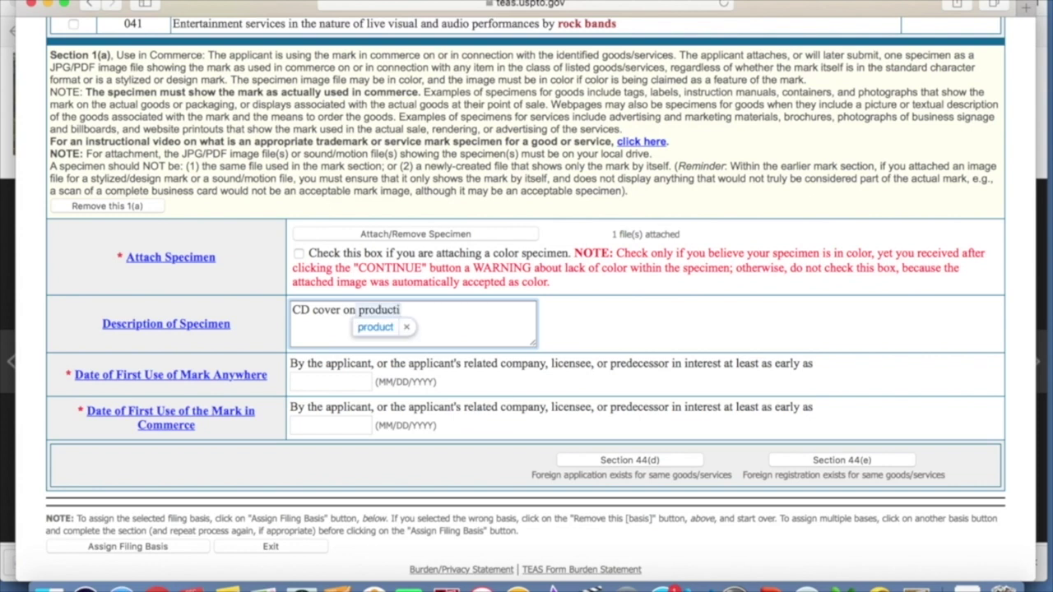
key("BackSpace")
key("BackSpace")
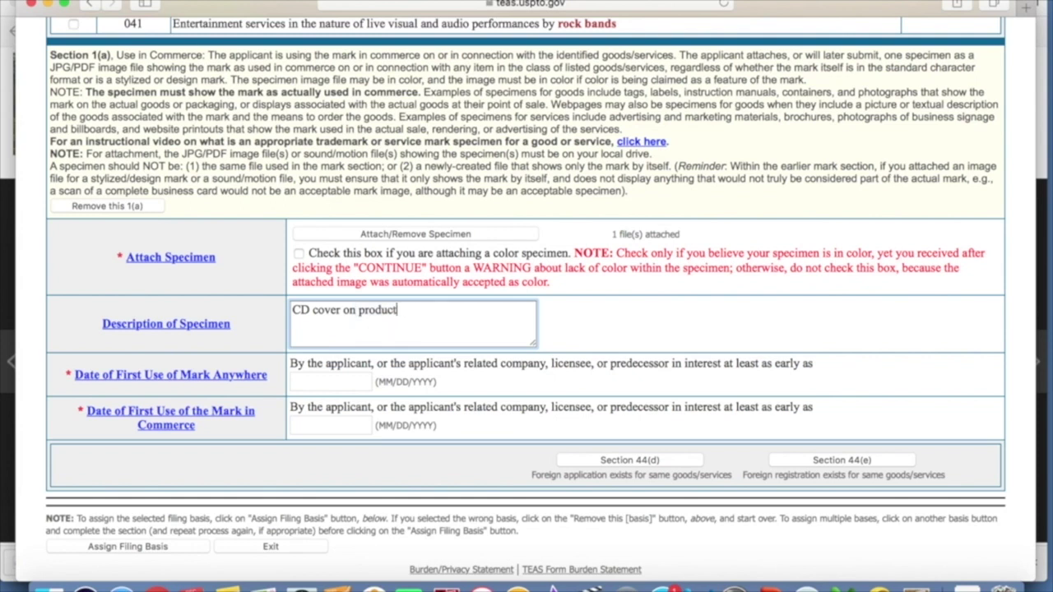
type("t featuring mark")
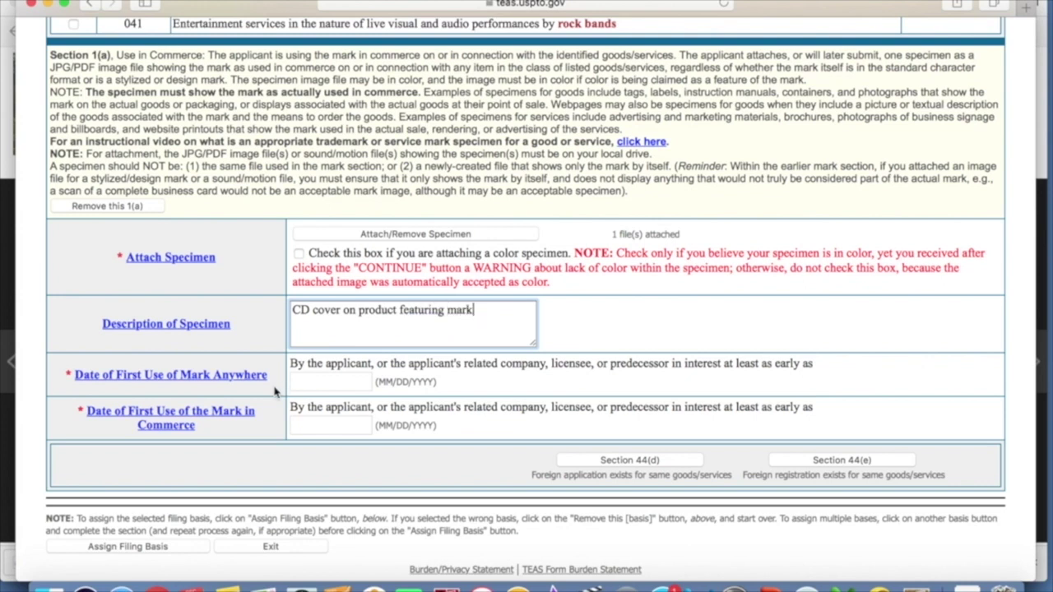
- Enter 09/01/2017 for both first-use dates and assign the 1(a) basis to compact discs
left_click(328, 383)
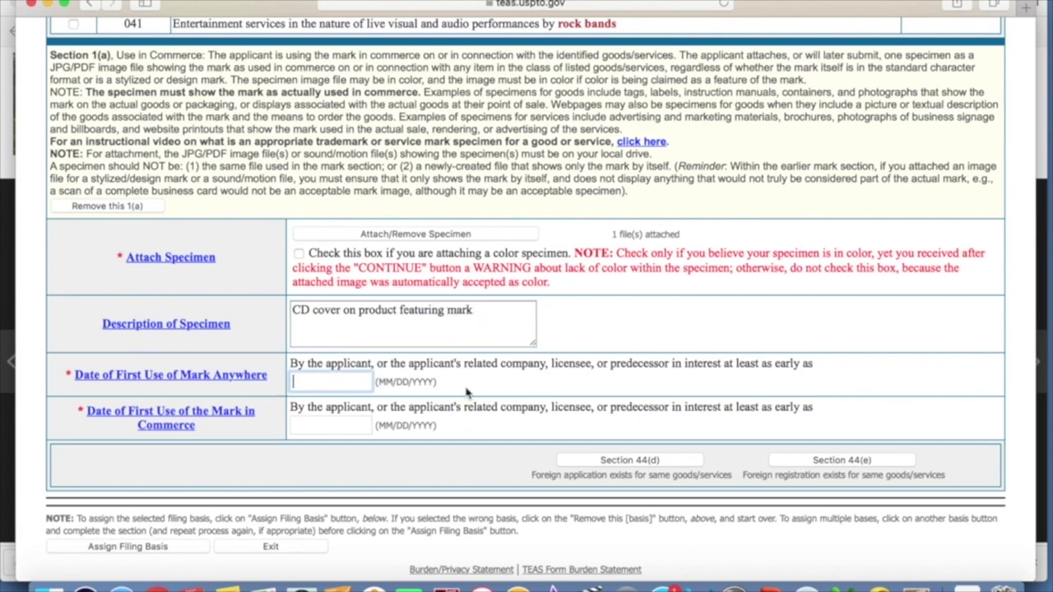
type("09/01/2017")
left_click(341, 425)
type("09/0")
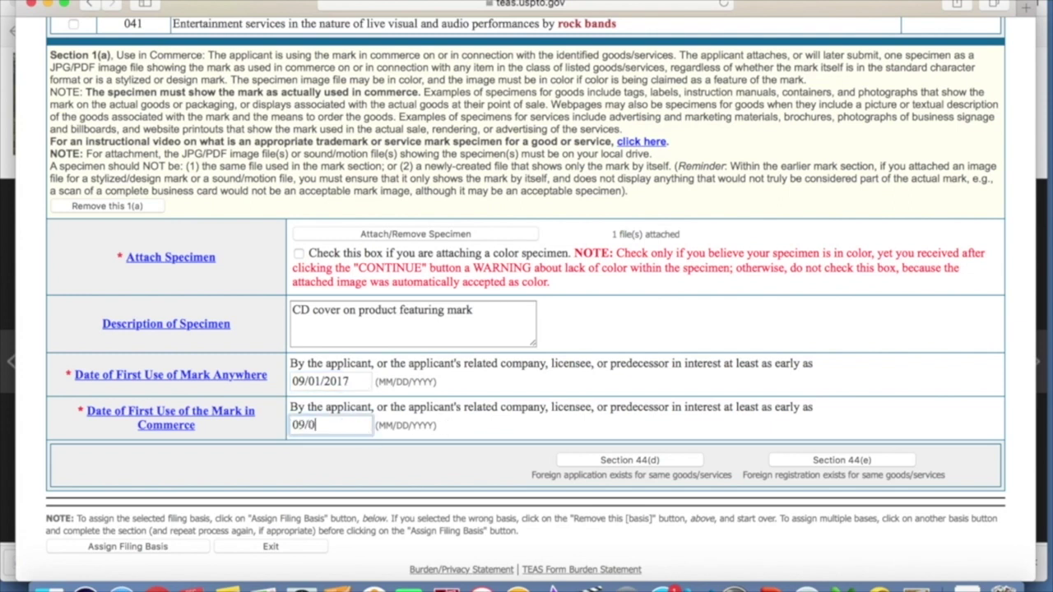
type("1/2017")
scroll(682, 334, "down", 2)
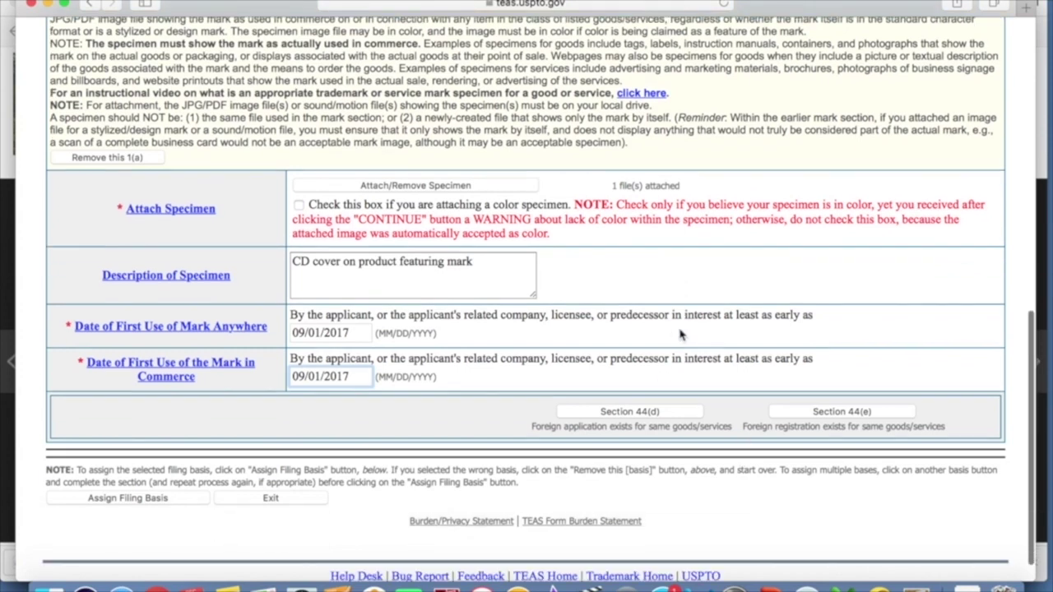
left_click(164, 468)
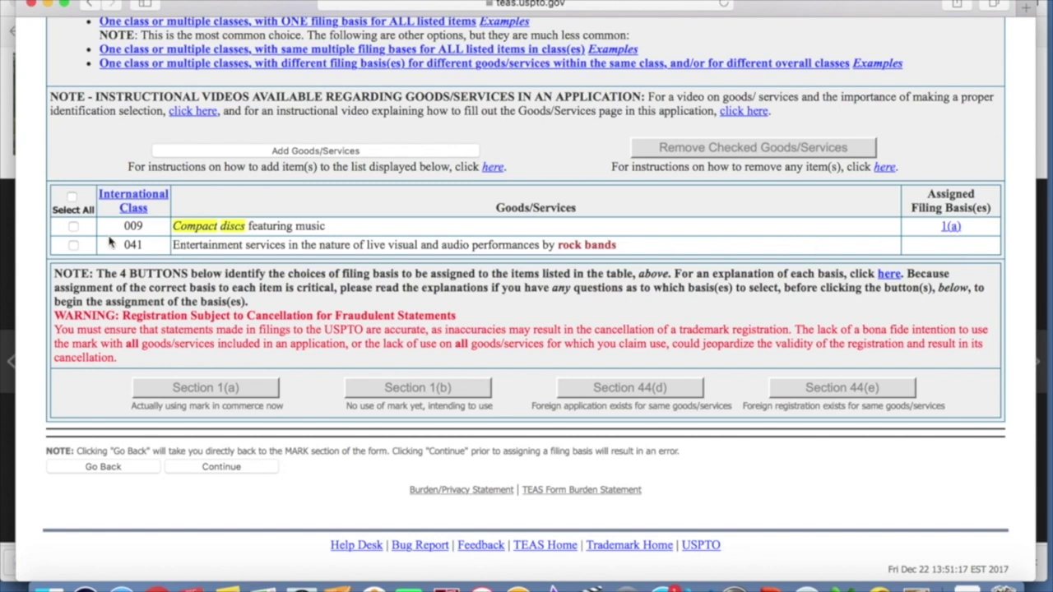
- Start a Section 1(a) basis for class 041 and upload Website for Concert Promotion.jpg as its specimen
left_click(73, 247)
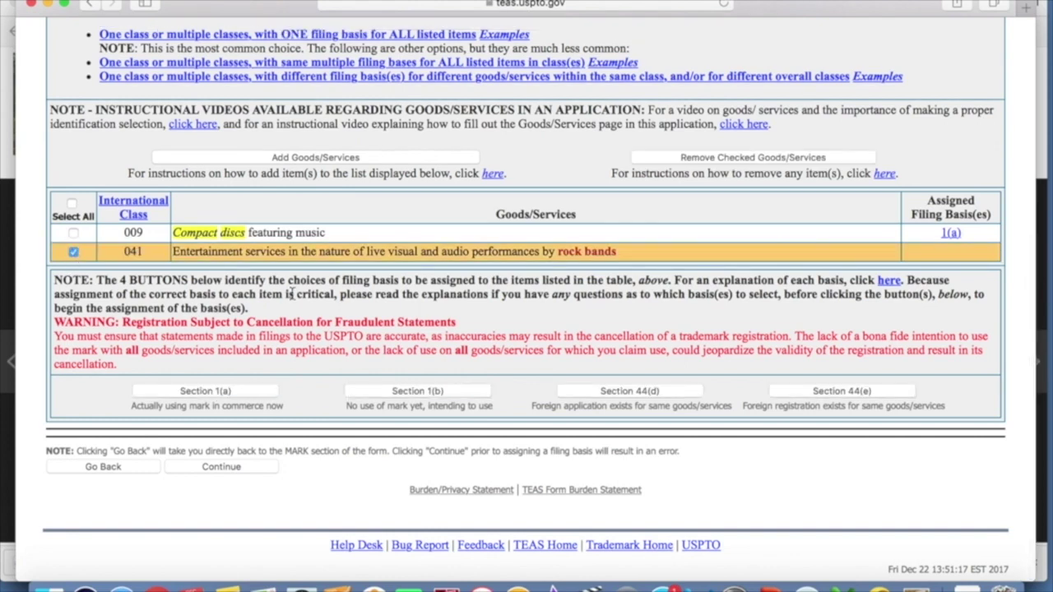
left_click(206, 391)
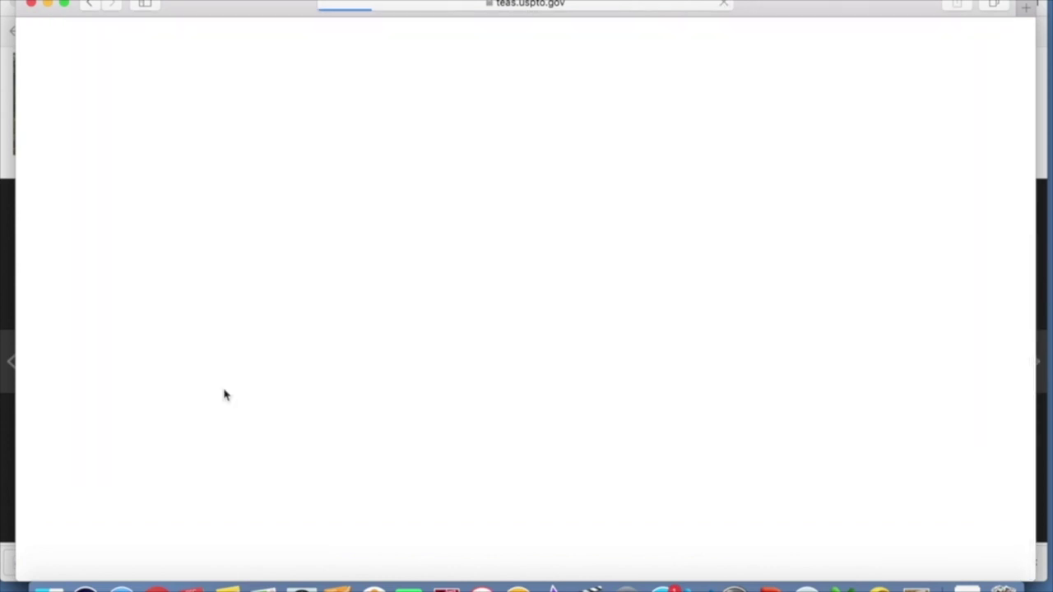
scroll(425, 339, "down", 3)
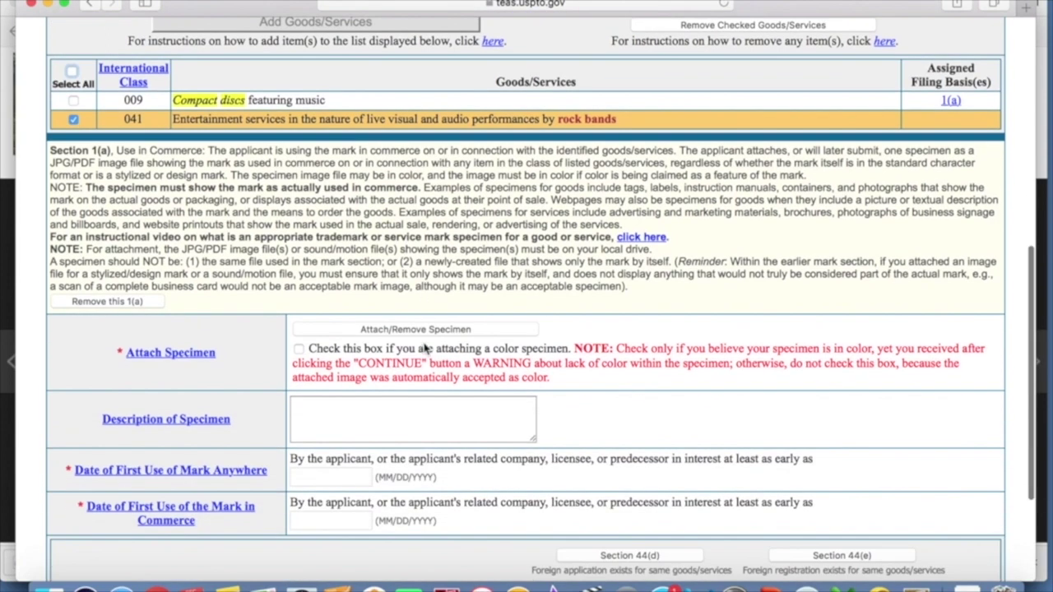
left_click(426, 331)
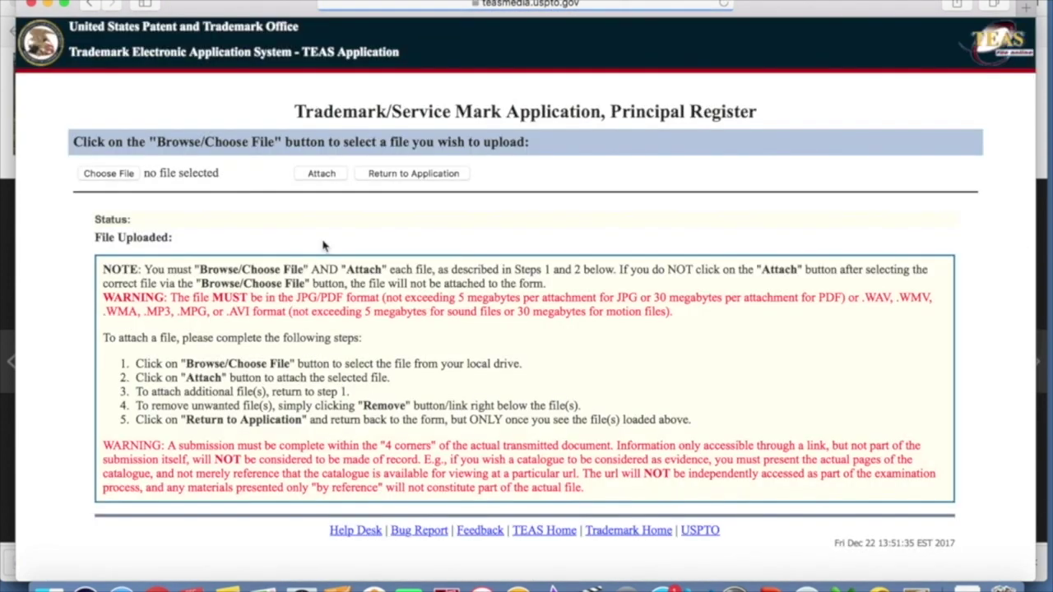
left_click(119, 176)
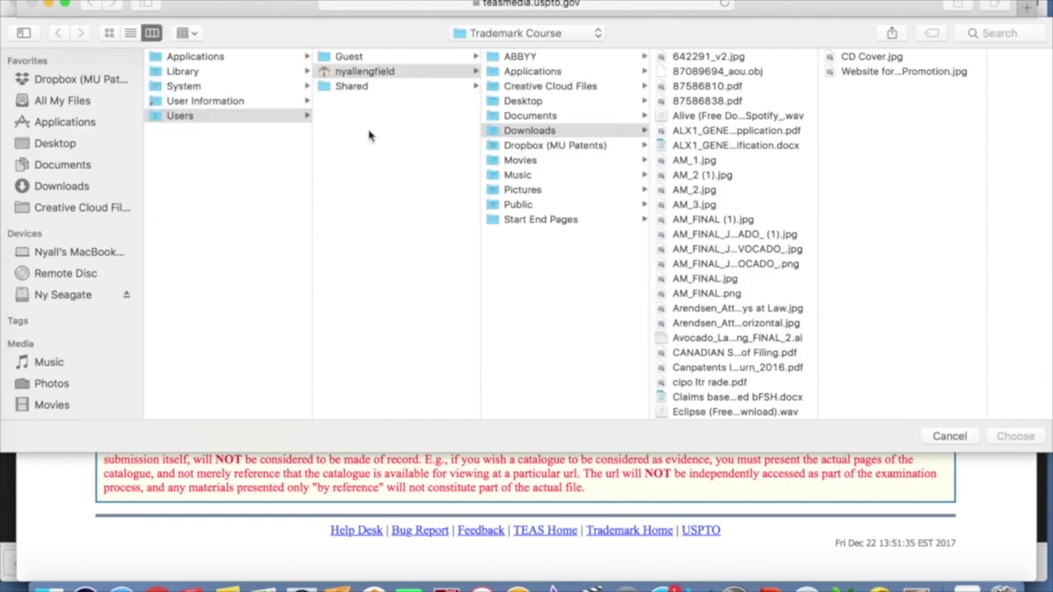
left_click(66, 188)
scroll(206, 299, "down", 10)
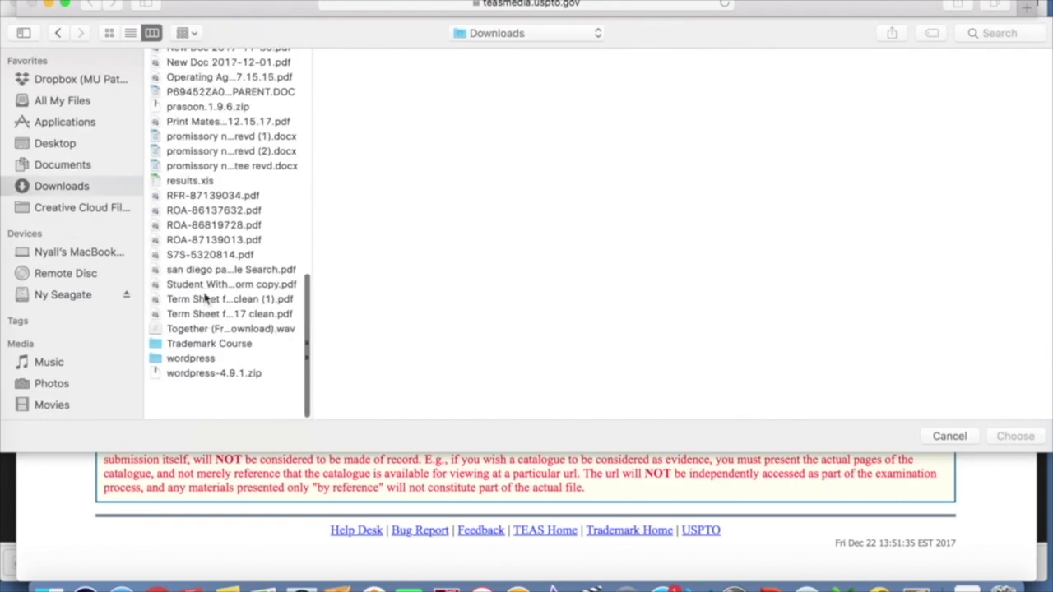
left_click(202, 384)
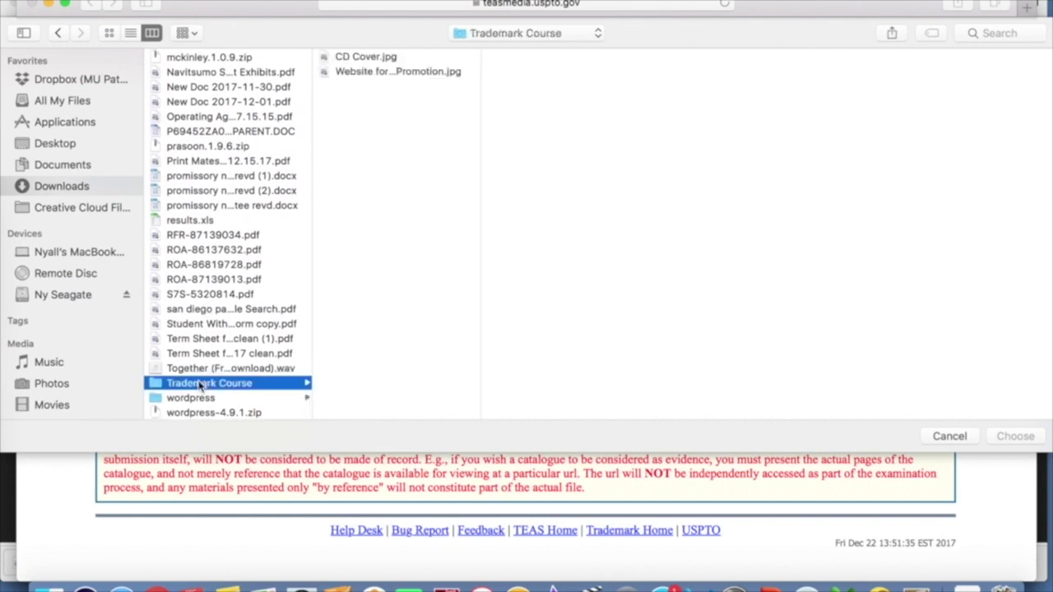
double_click(390, 72)
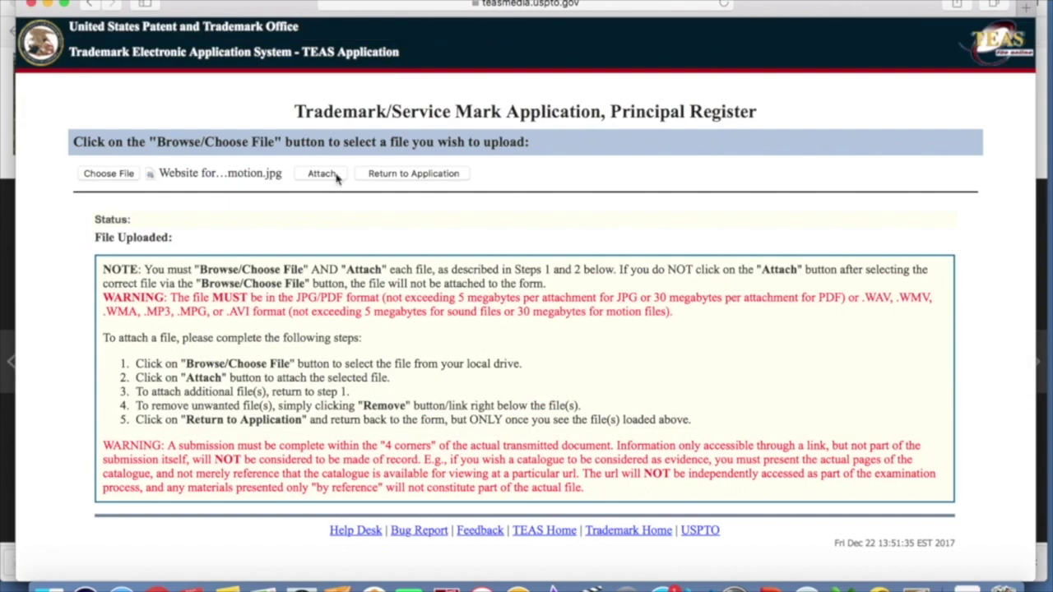
left_click(330, 176)
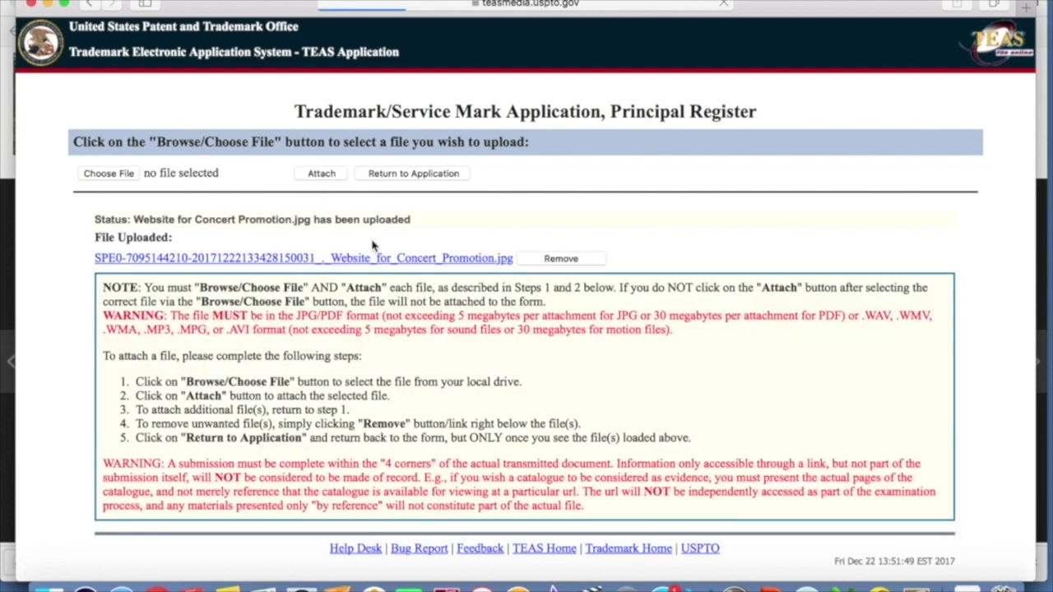
left_click(414, 173)
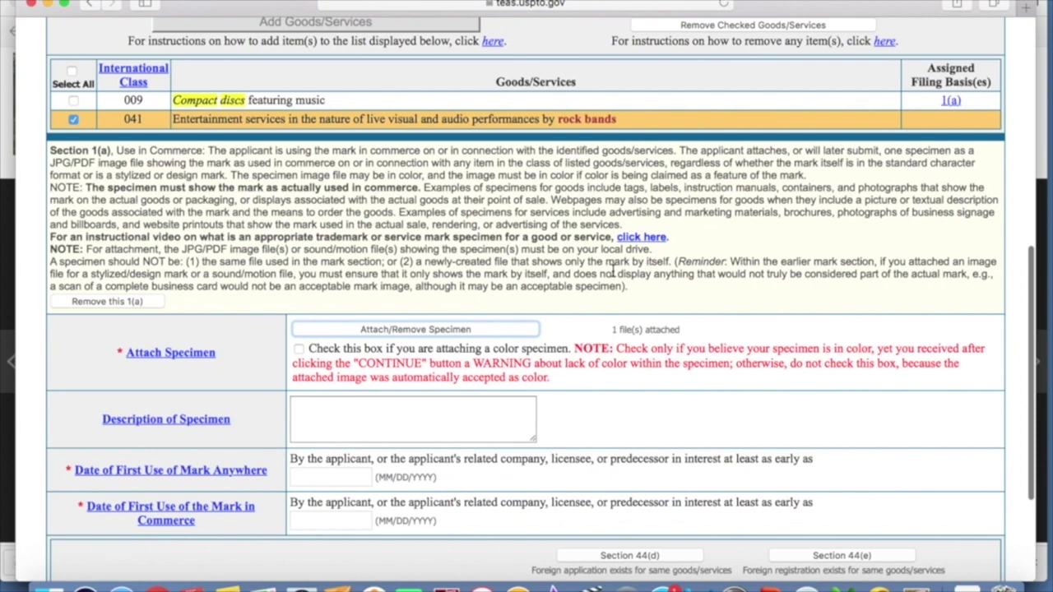
- Describe the class 041 specimen as 'Website advertising content promotion for rock bands'
scroll(609, 280, "down", 2)
left_click(427, 368)
type("Web")
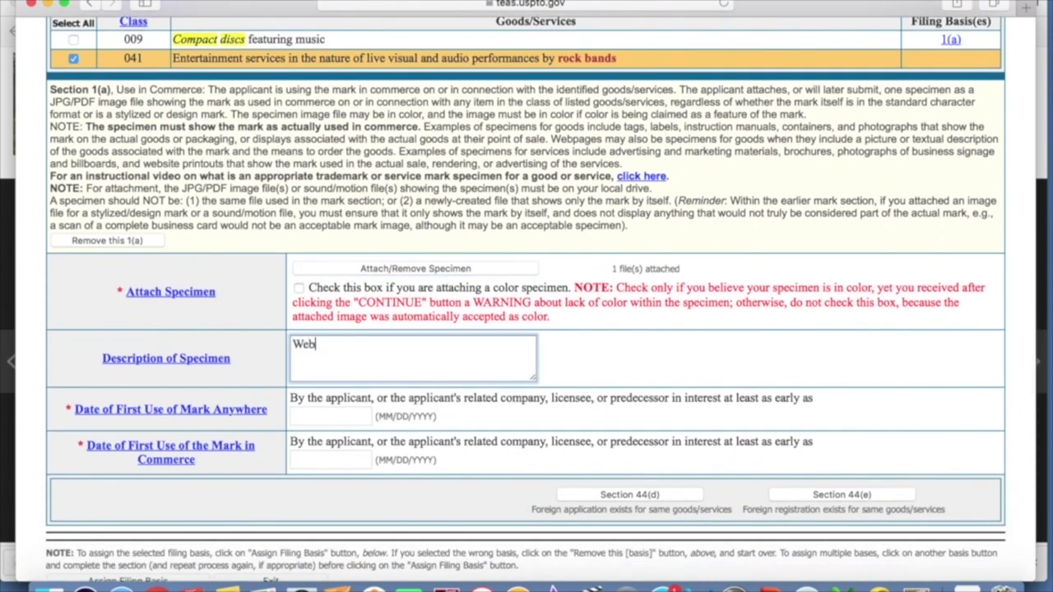
type("site advertising of")
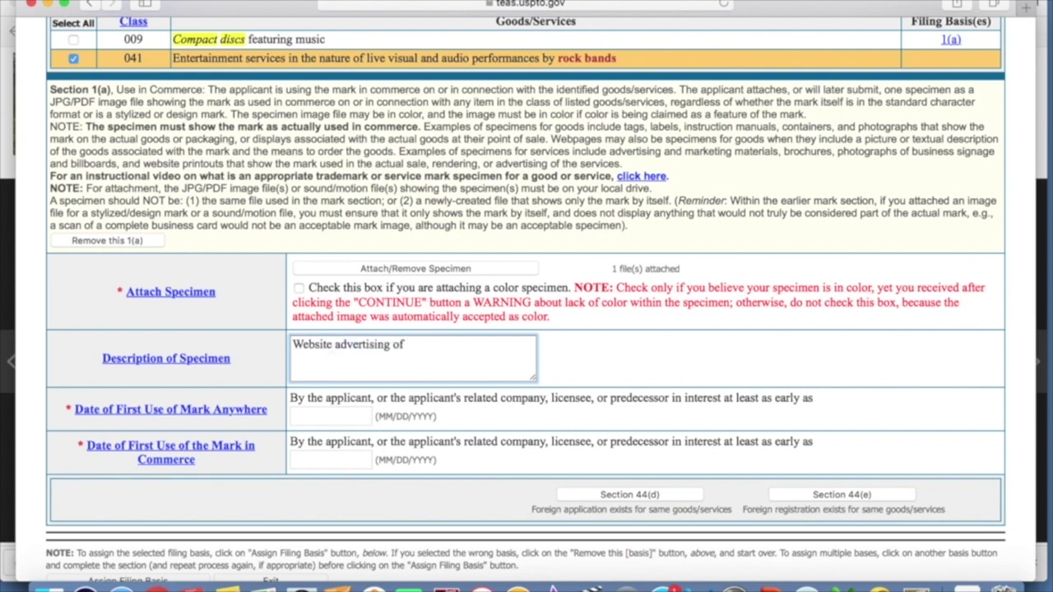
key("BackSpace")
key("BackSpace")
type("content promotion for rock bands")
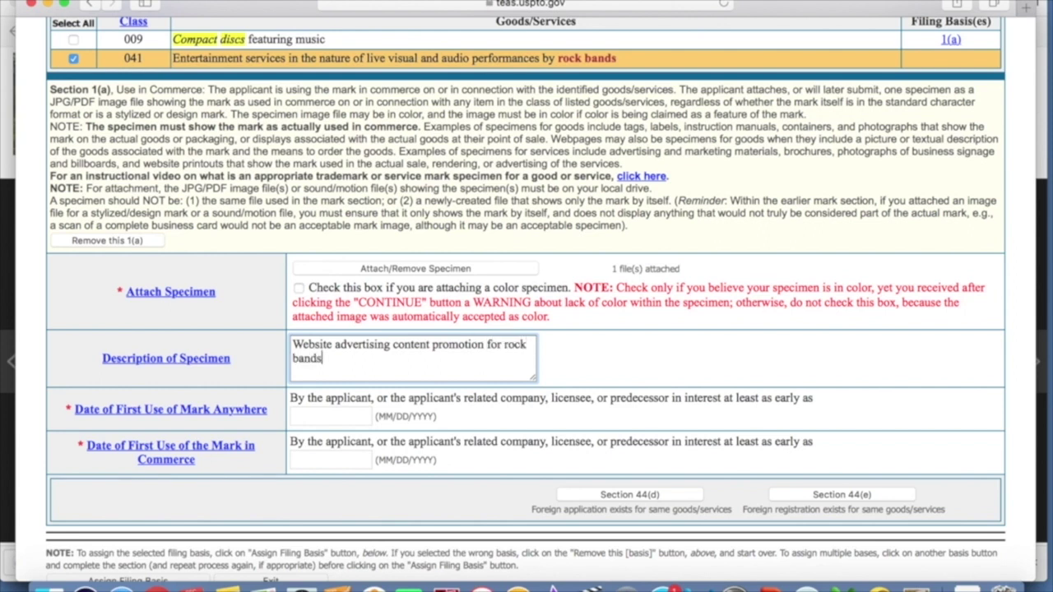
- Enter 09/01/2017 in both first-use date fields and assign the 1(a) basis to class 041
left_click(344, 415)
type("0")
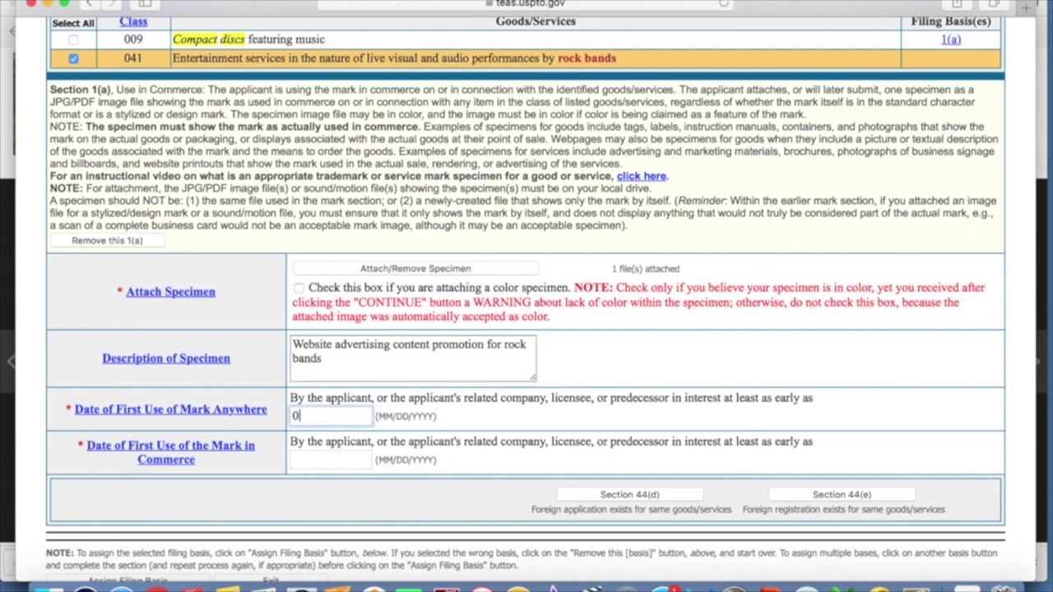
type("9/01/2017")
key("Tab")
type("09/01/2017")
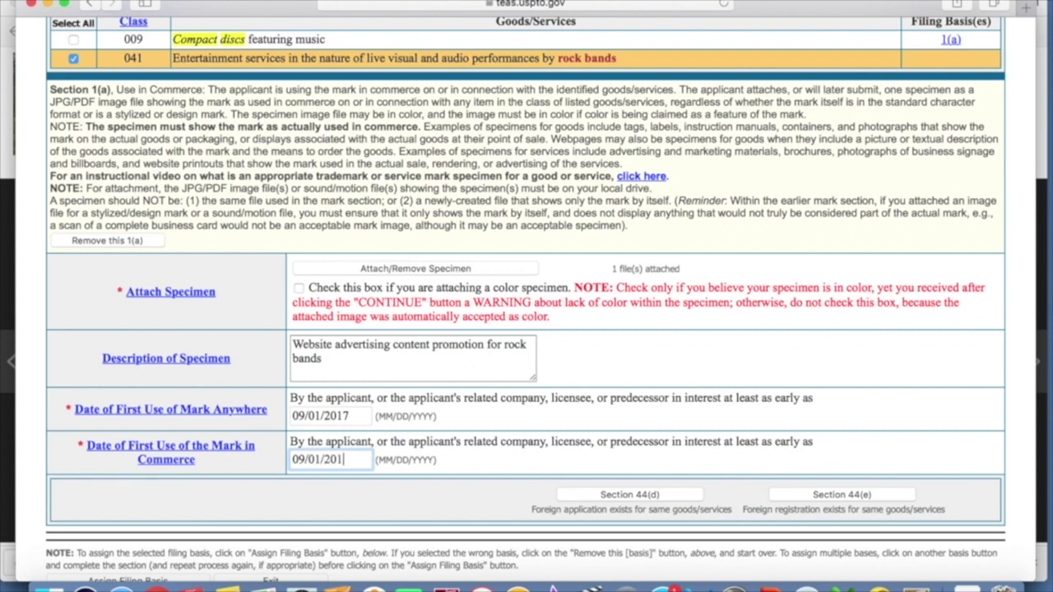
scroll(517, 434, "down", 1)
scroll(517, 434, "down", 3)
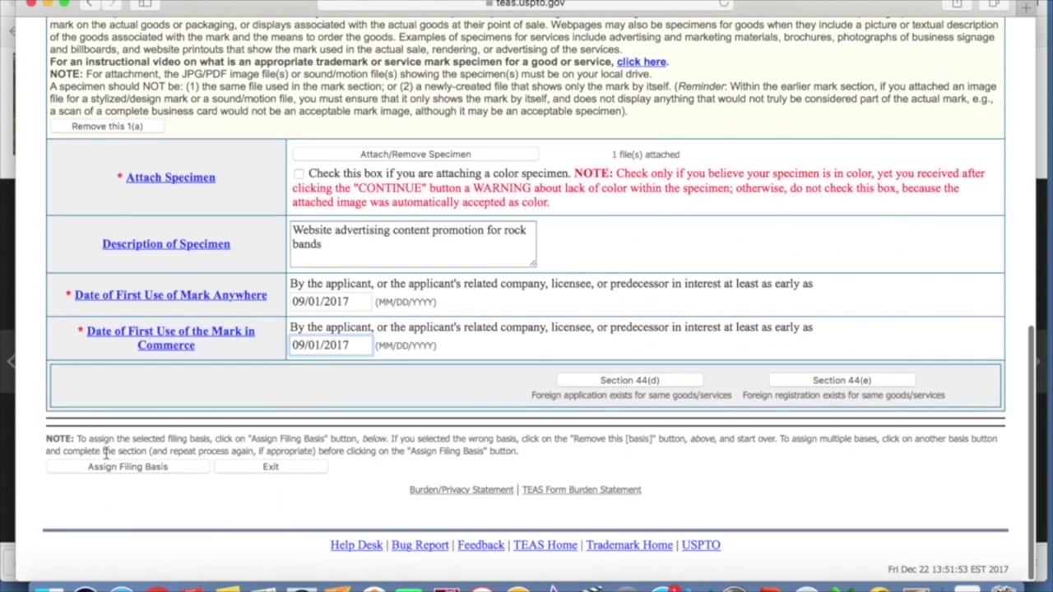
left_click(127, 469)
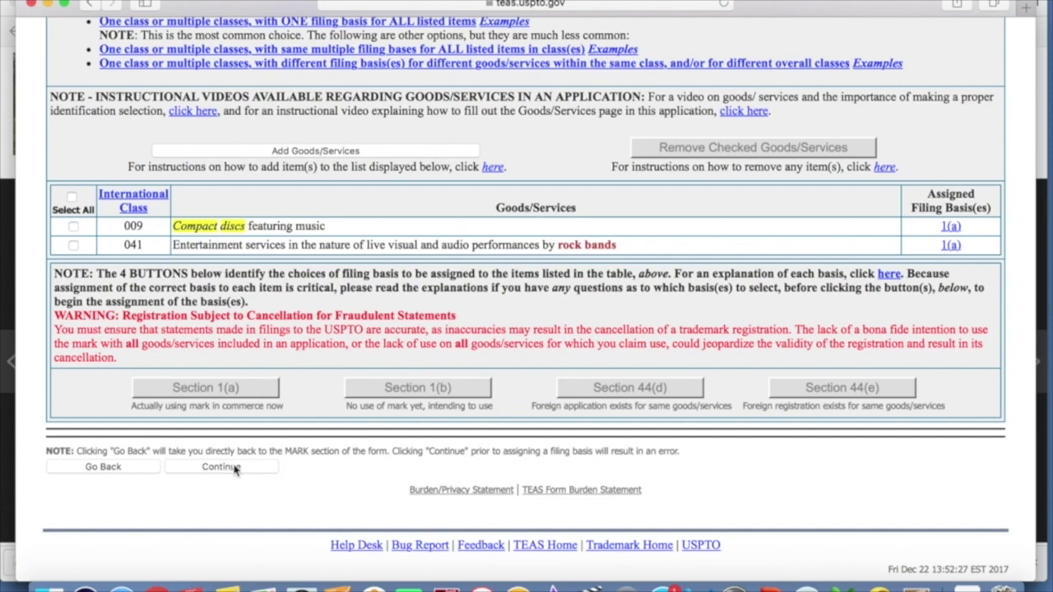
- Move to Correspondence Information, review the e-mail fields, and submit the section
left_click(221, 466)
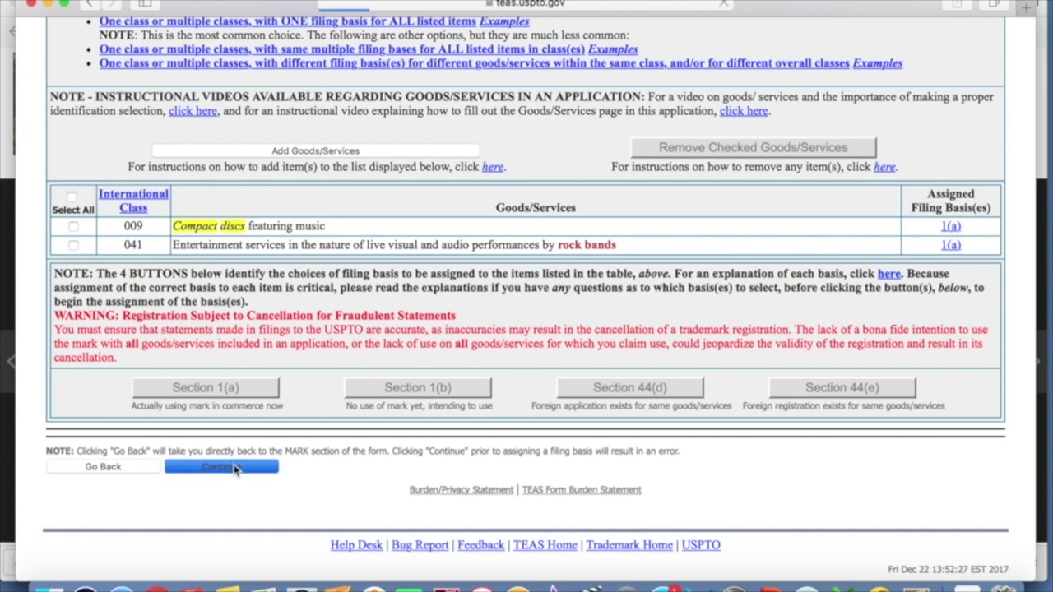
scroll(500, 305, "down", 5)
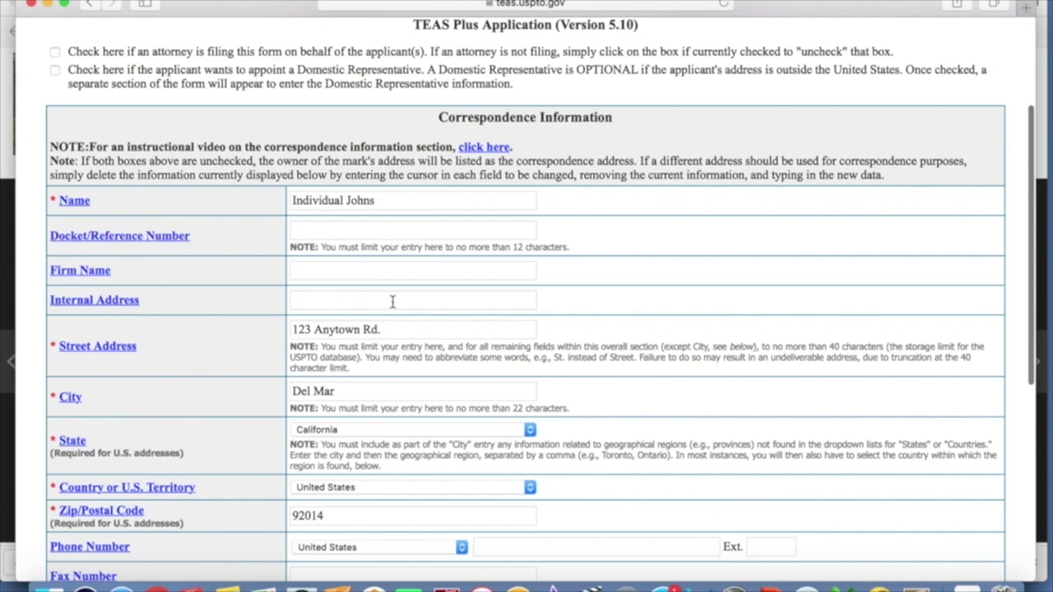
scroll(425, 305, "down", 2)
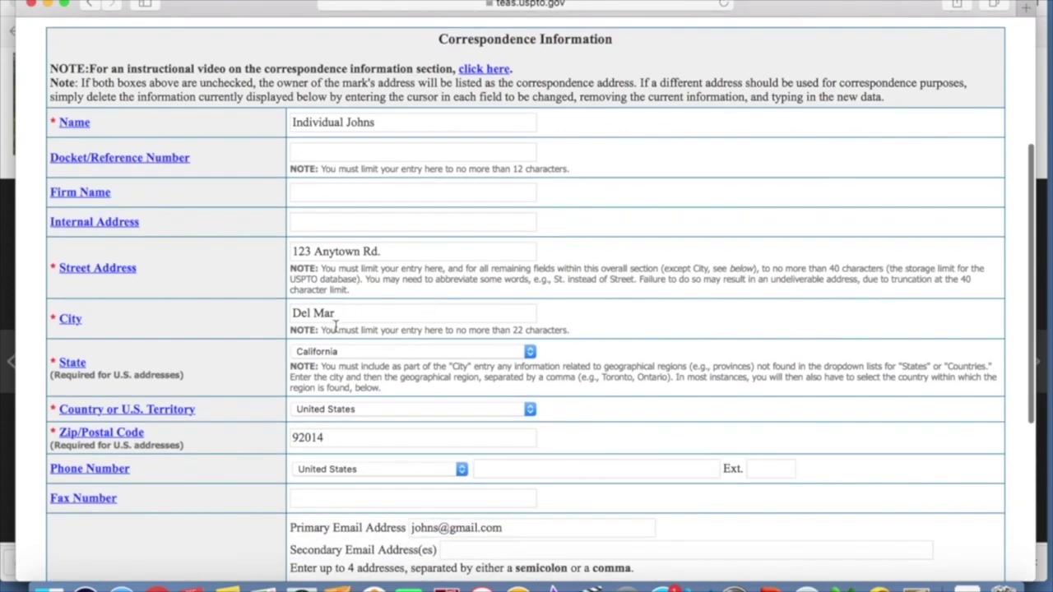
scroll(326, 372, "down", 4)
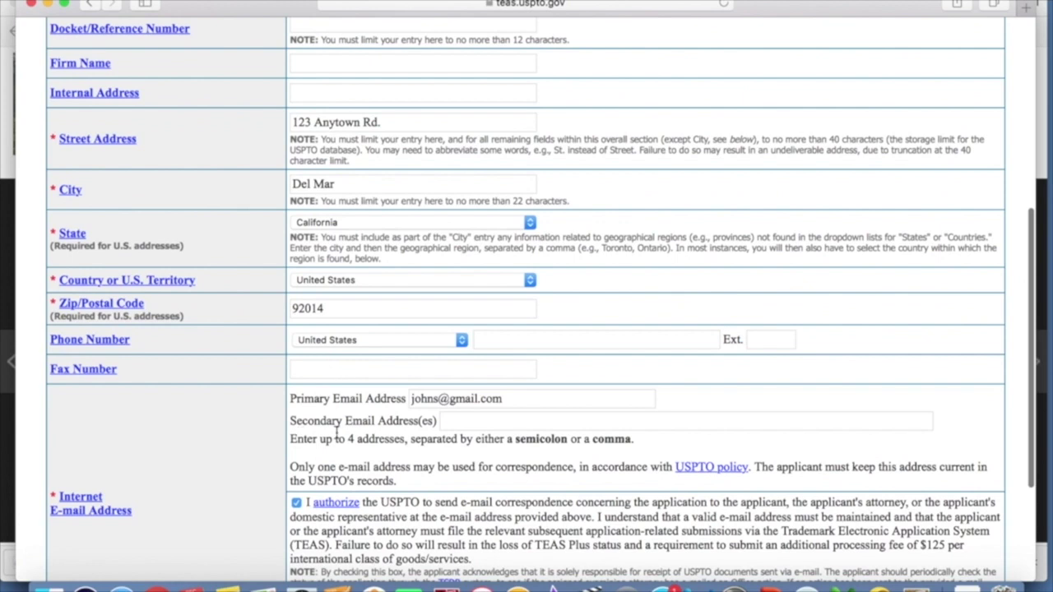
scroll(327, 370, "down", 2)
left_click_drag(510, 330, 386, 321)
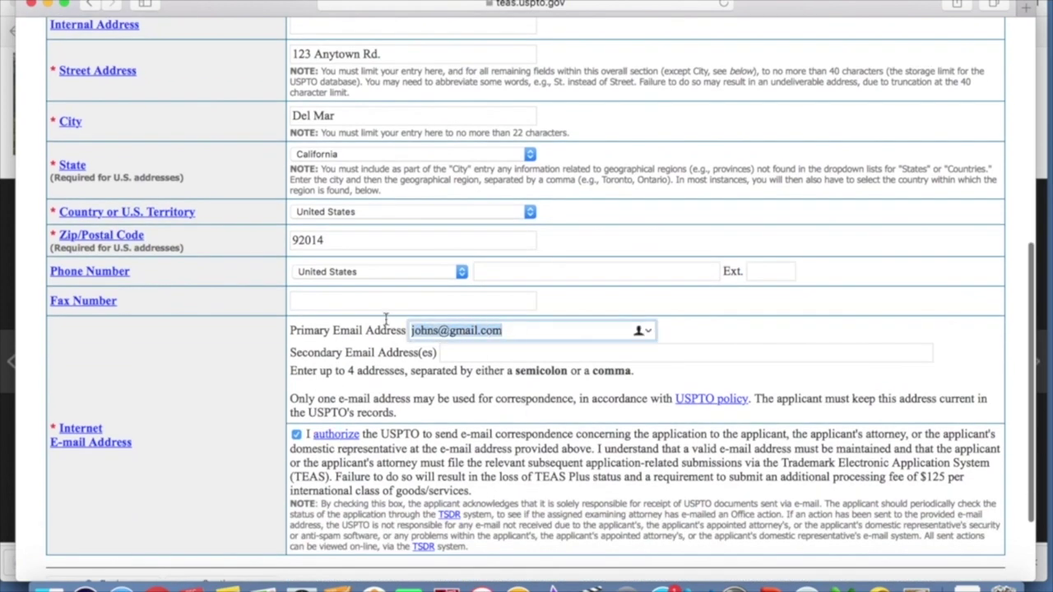
left_click(461, 355)
scroll(411, 412, "down", 2)
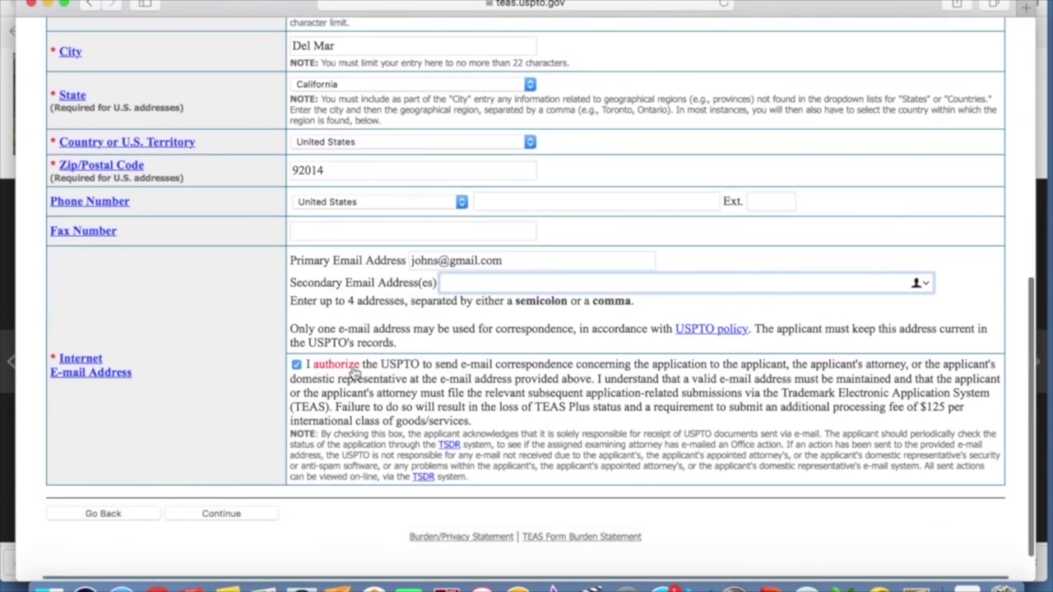
left_click(227, 516)
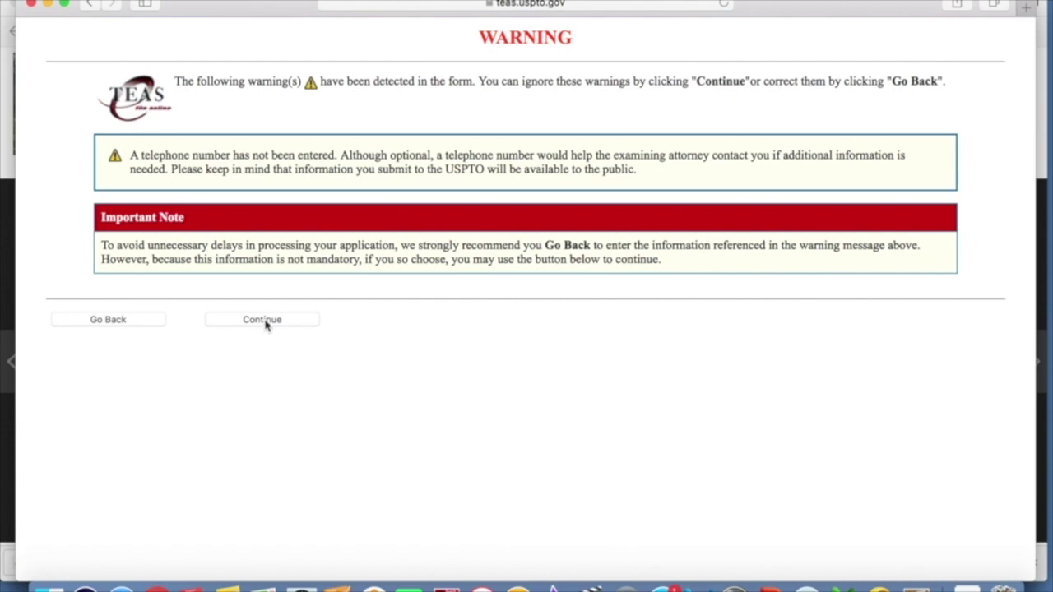
- Go back from the warning, enter the correspondence phone number, and continue to Fee/Signature
left_click(125, 321)
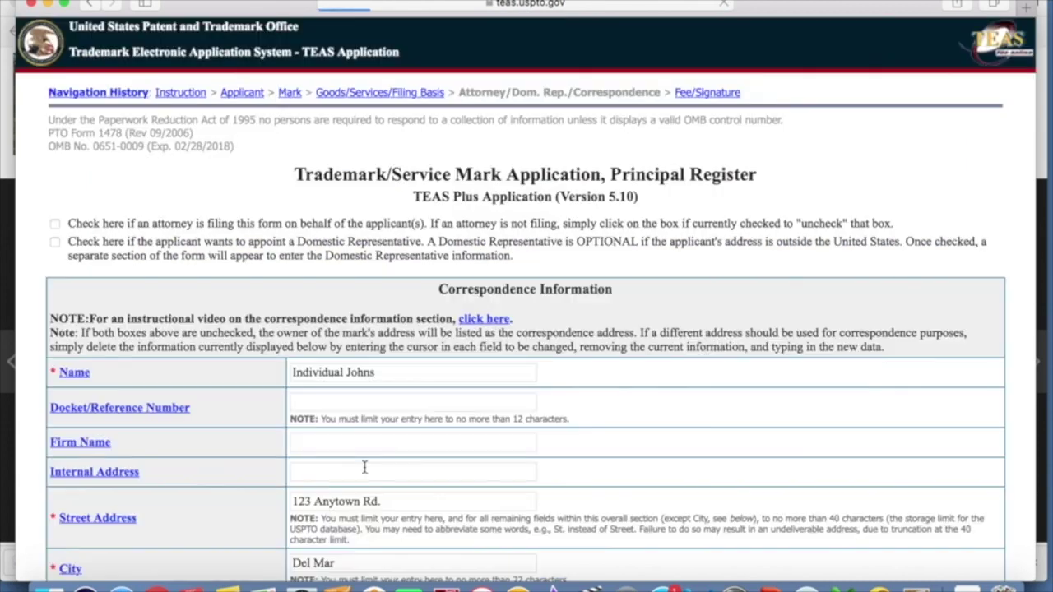
scroll(457, 325, "down", 10)
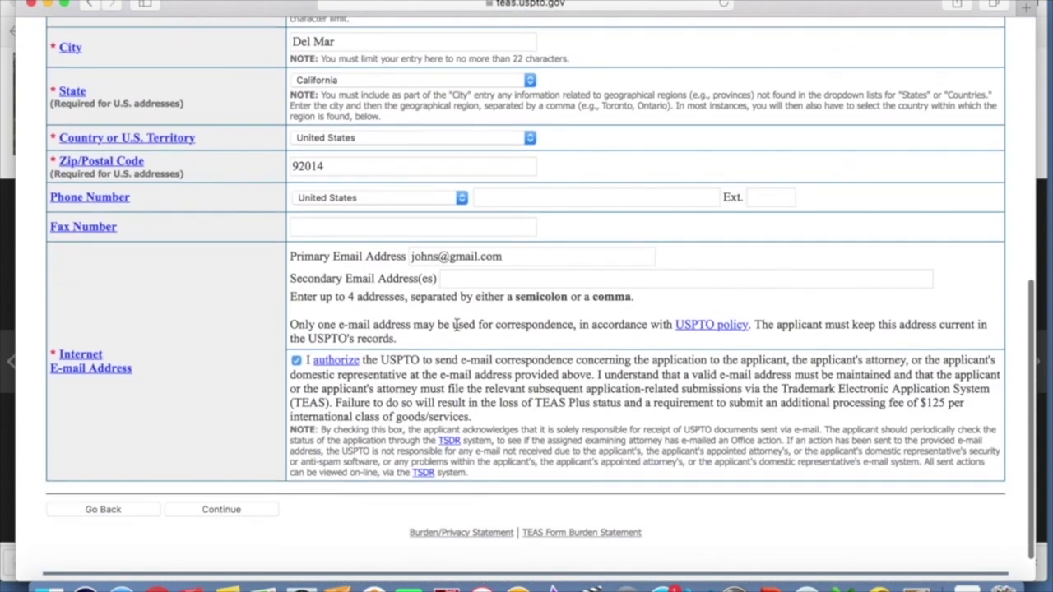
left_click(553, 191)
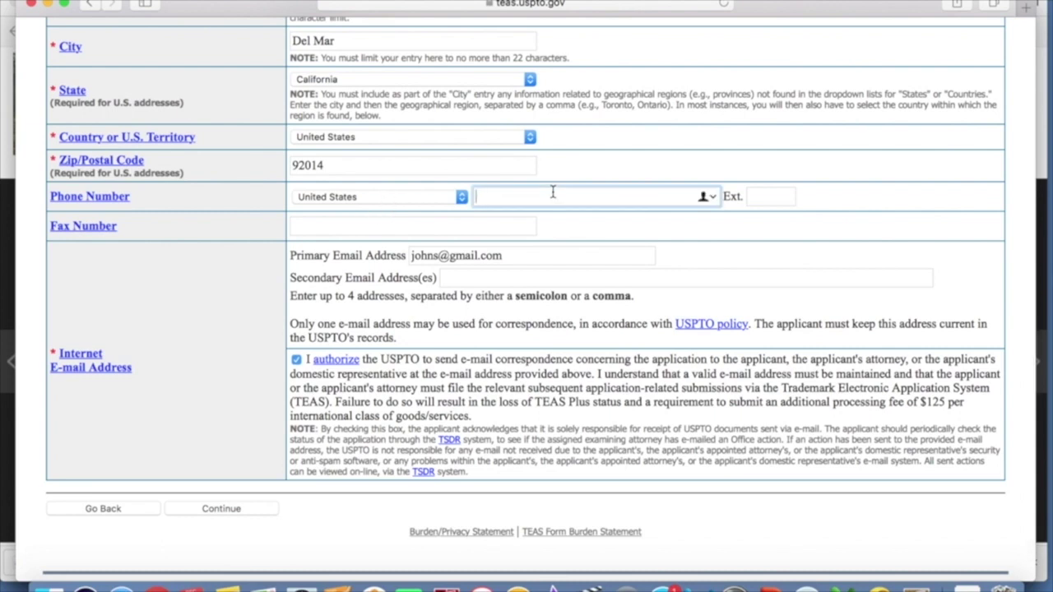
type("858-555-9999")
left_click(236, 511)
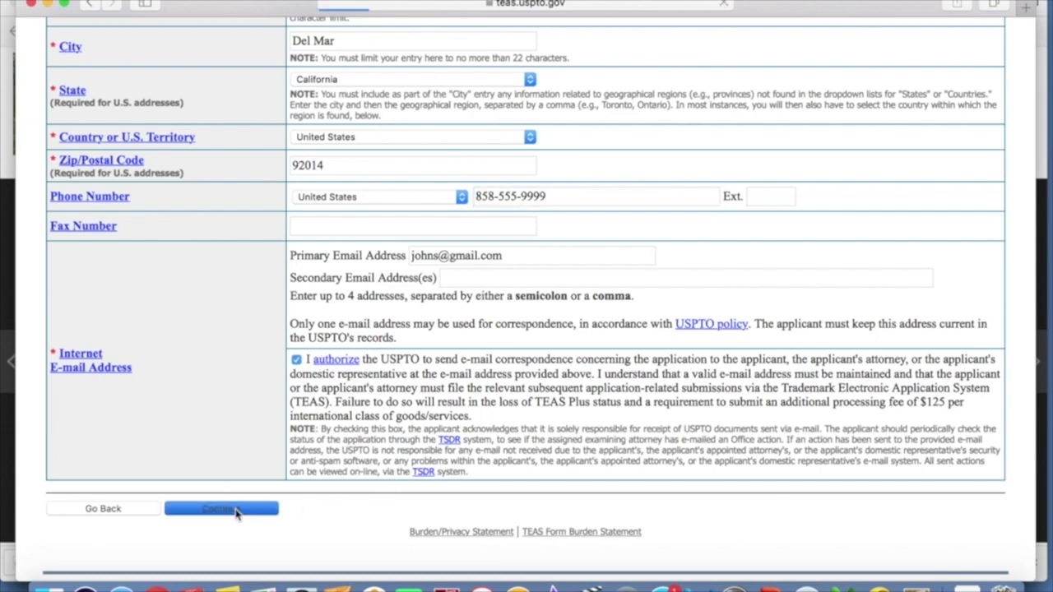
scroll(445, 381, "down", 1)
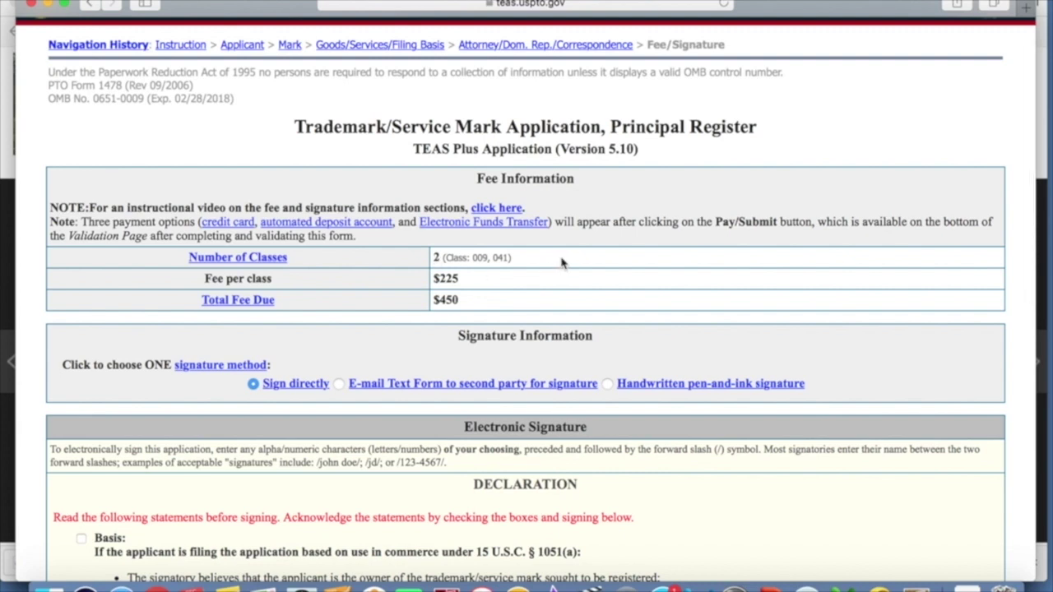
- Review the $225 per-class fee table and check the Basis acknowledgment box
scroll(562, 262, "down", 1)
left_click_drag(435, 253, 473, 253)
left_click(470, 280)
scroll(385, 313, "down", 8)
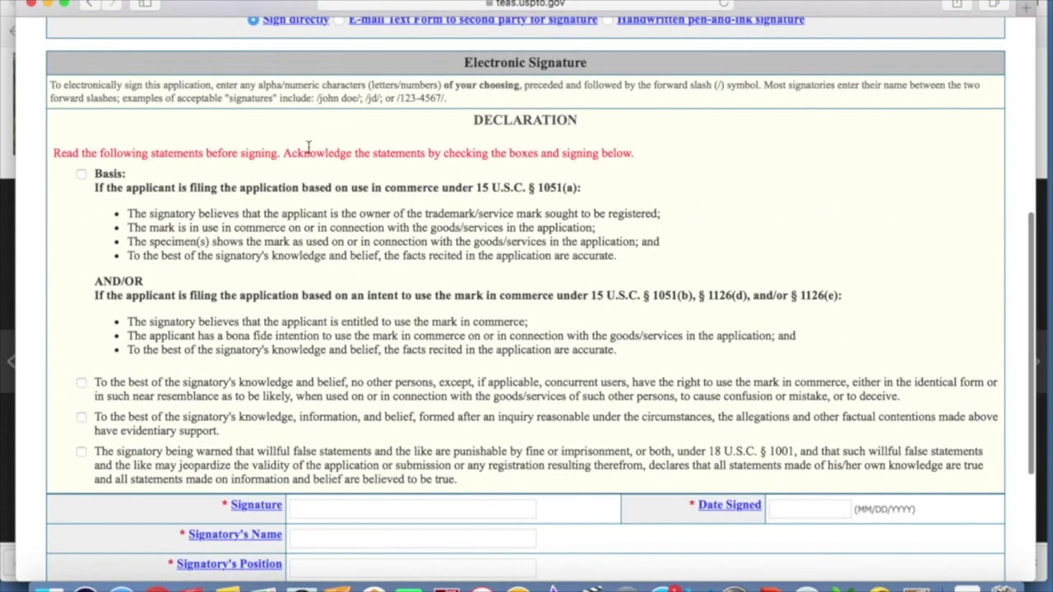
right_click(311, 153)
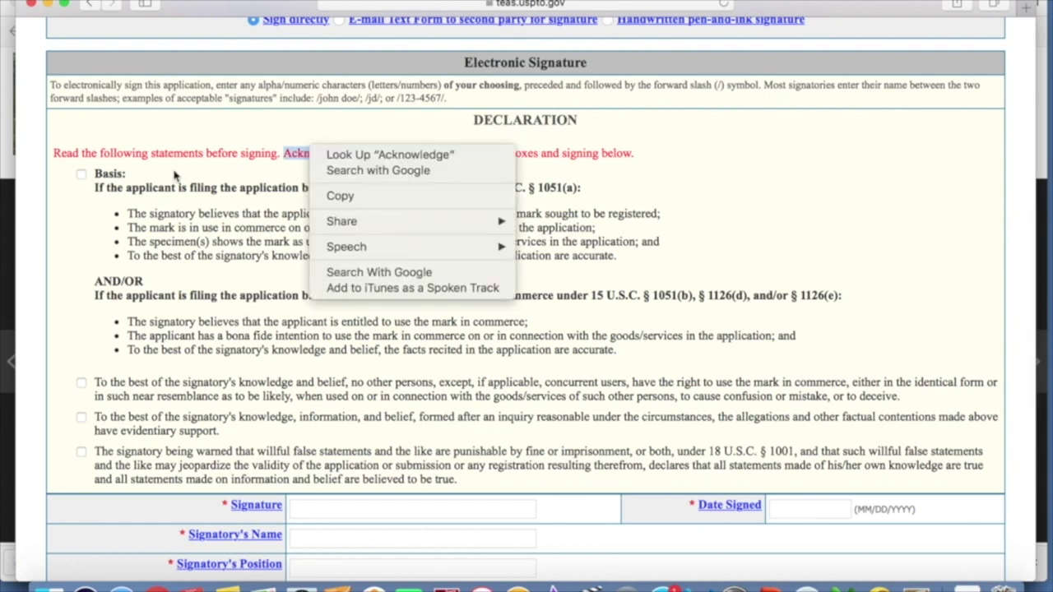
left_click(242, 153)
left_click(243, 181)
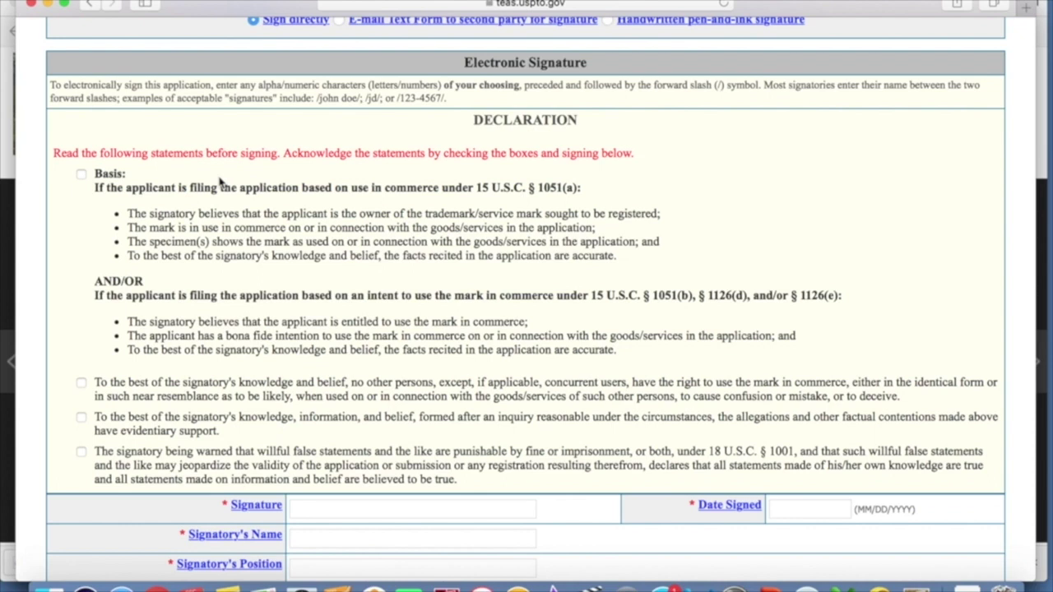
left_click(81, 174)
- Check the no-conflicting-users, reasonable-inquiry, and false-statements declaration boxes
scroll(264, 274, "down", 2)
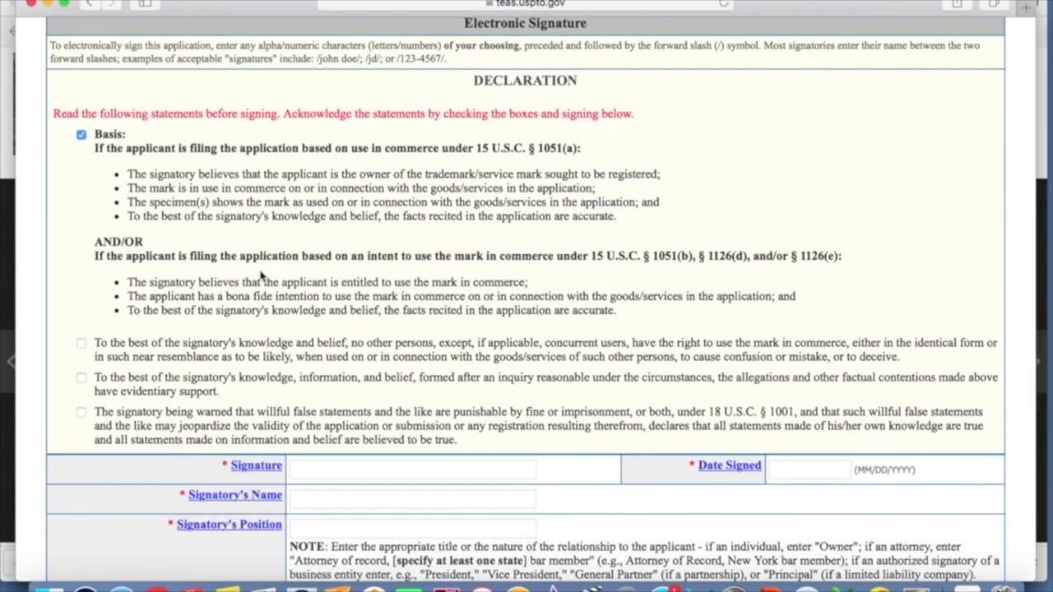
scroll(262, 276, "down", 1)
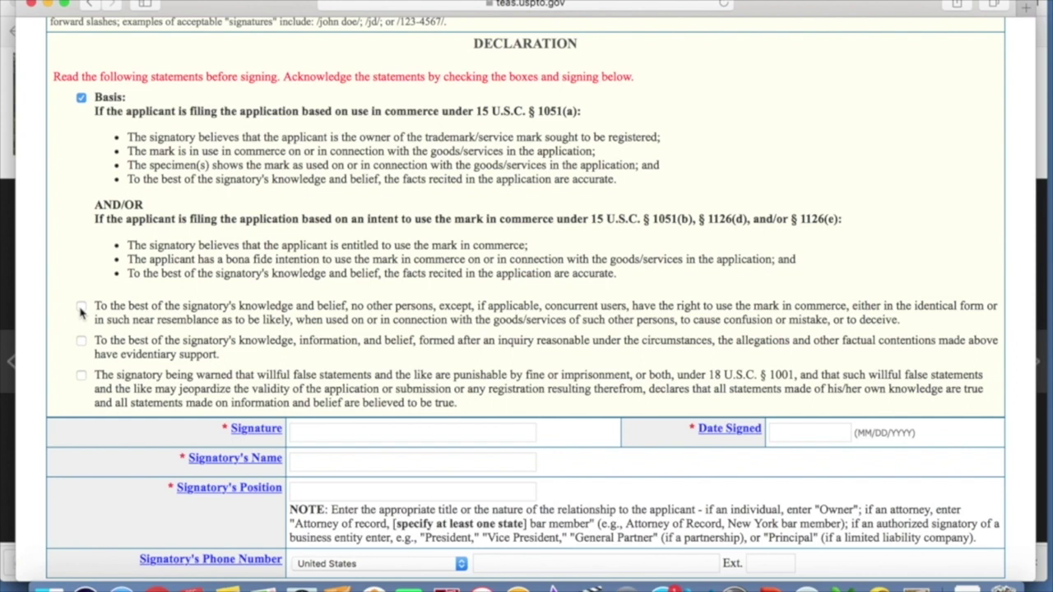
left_click(82, 309)
left_click(81, 342)
left_click(192, 387)
scroll(588, 346, "down", 3)
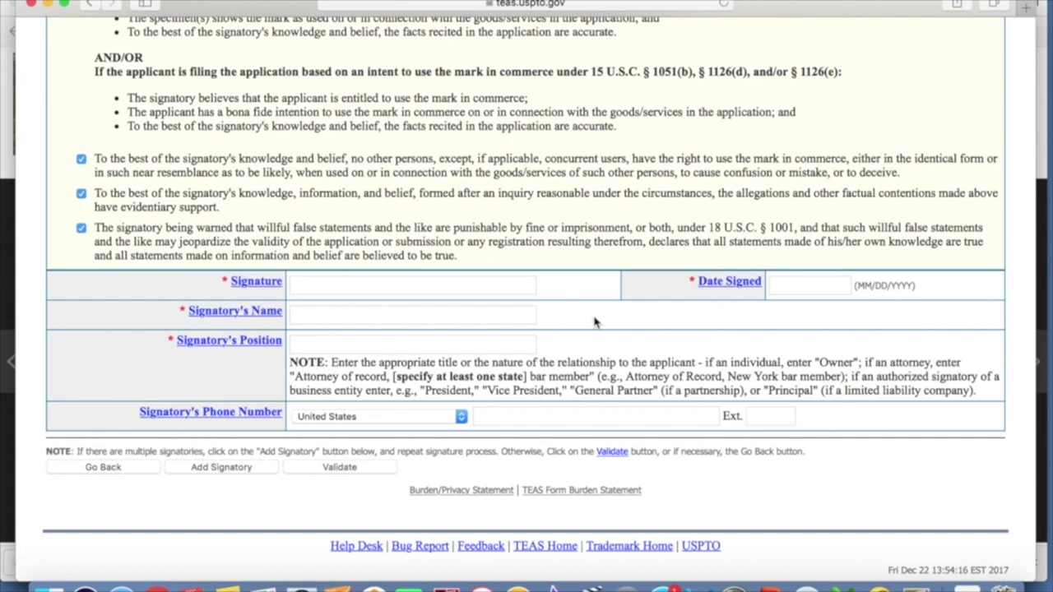
- Enter the electronic signature, keep date 12/22/2017, and fill the signatory's name and position Owner
left_click(440, 284)
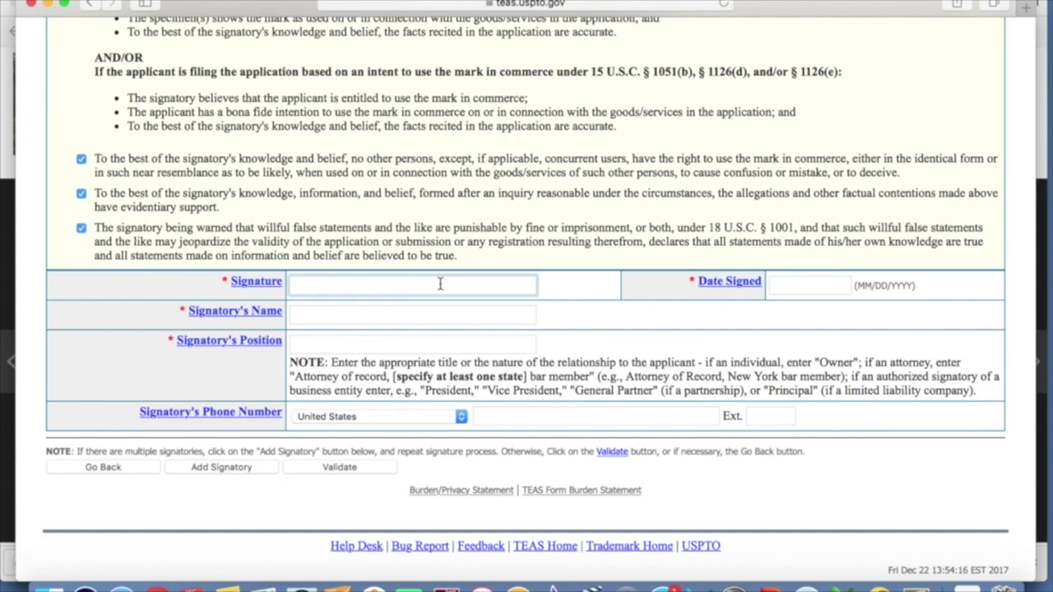
type("/")
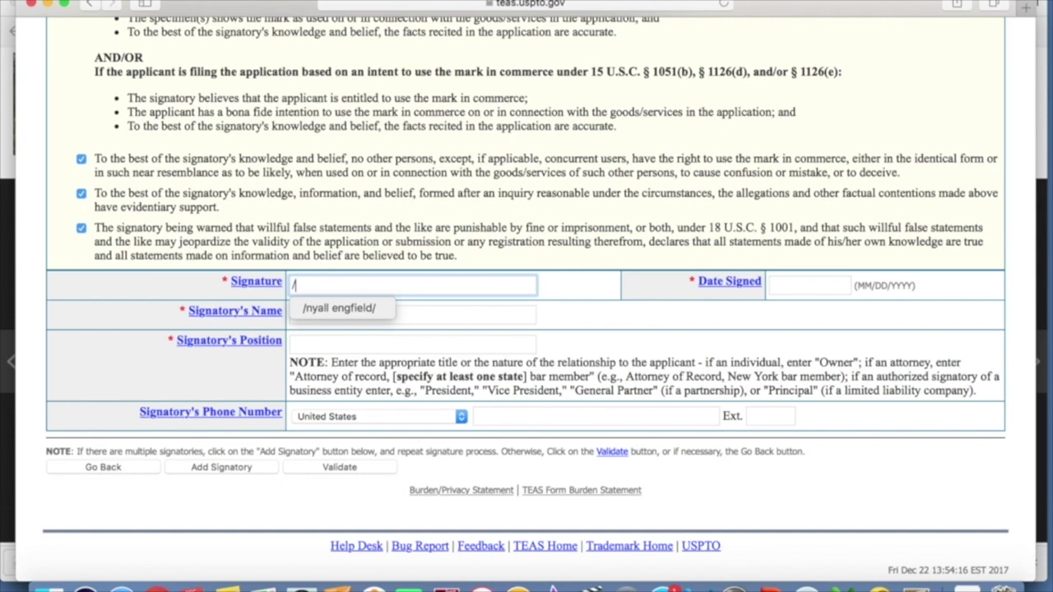
type("nn/")
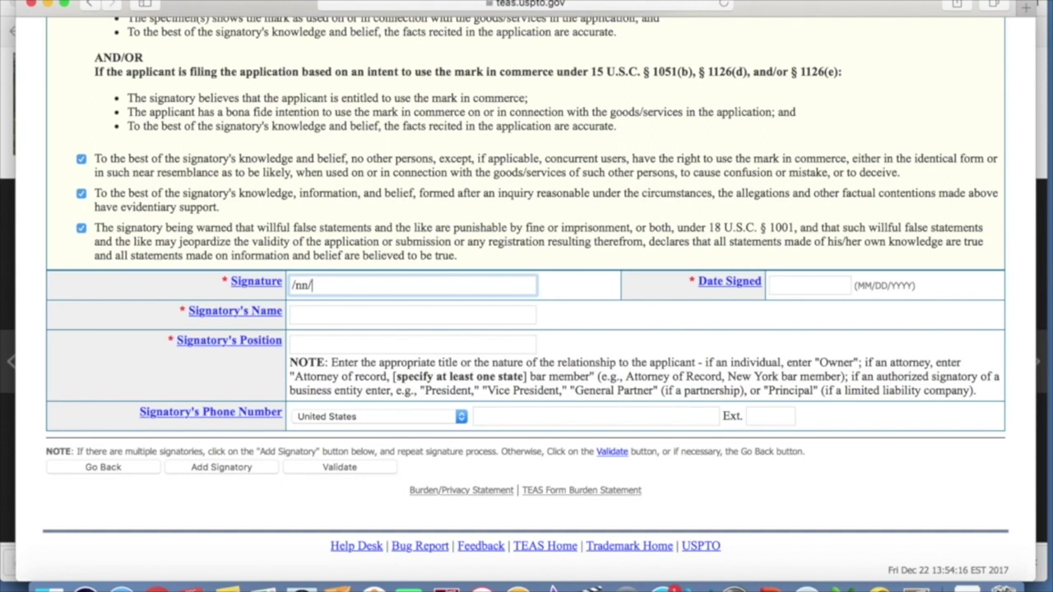
key("Tab")
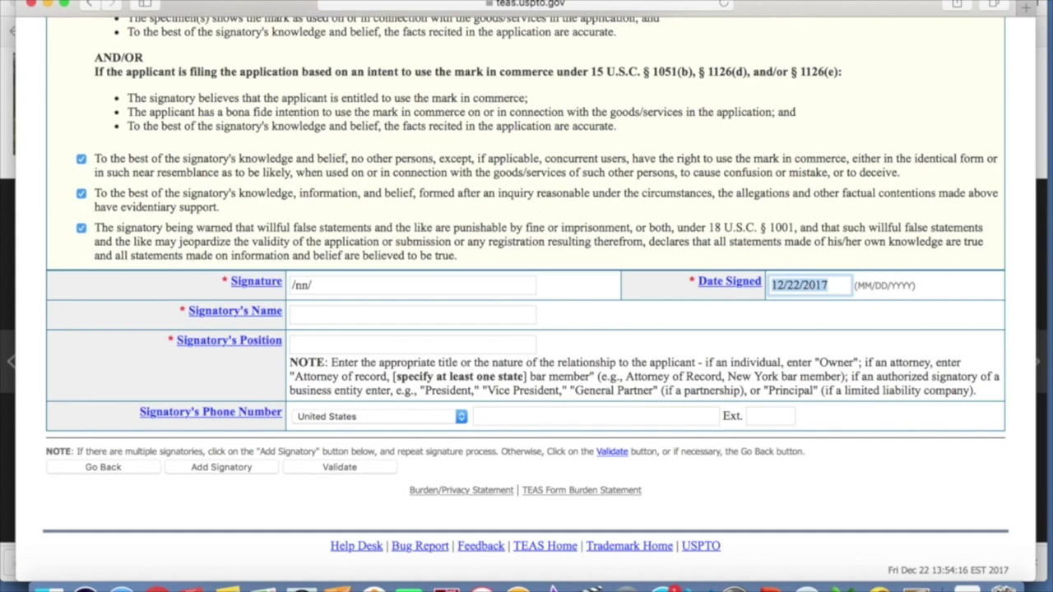
key("Tab")
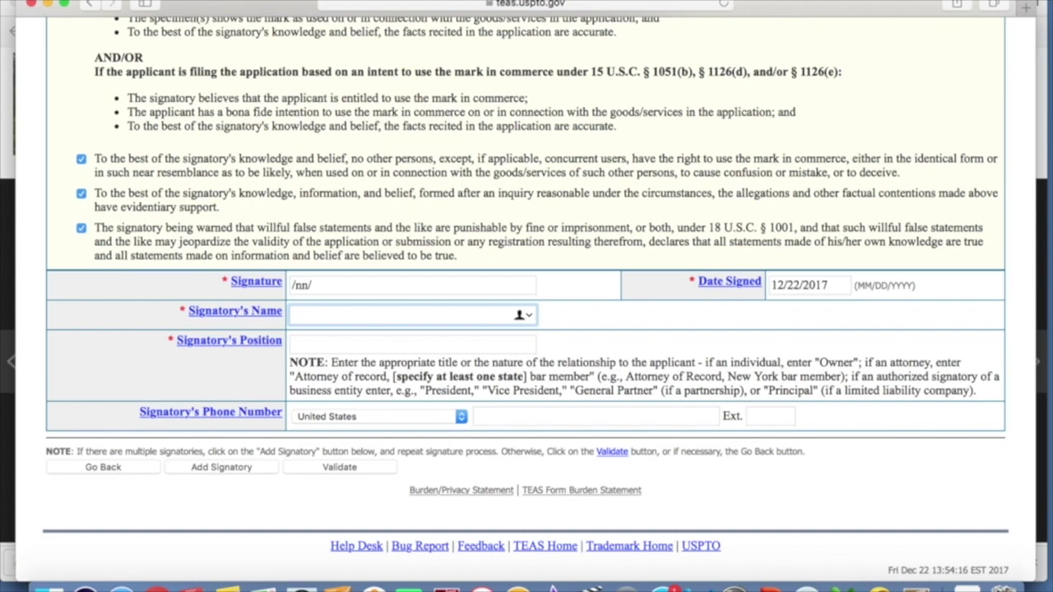
type("Individual Johns")
key("Tab")
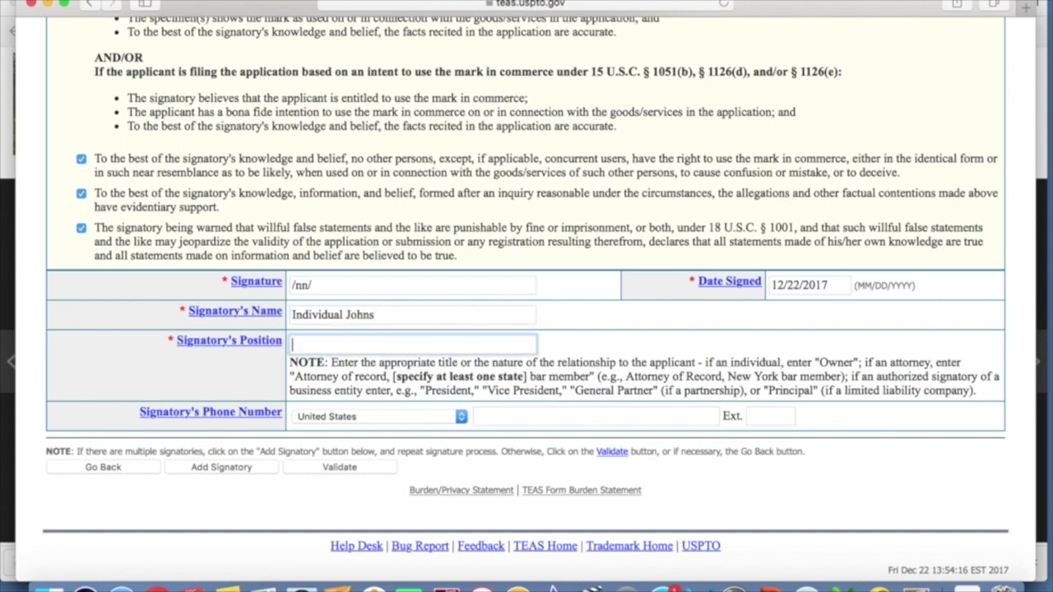
type("Owner")
- Add the signatory's phone number and validate the application
key("Tab")
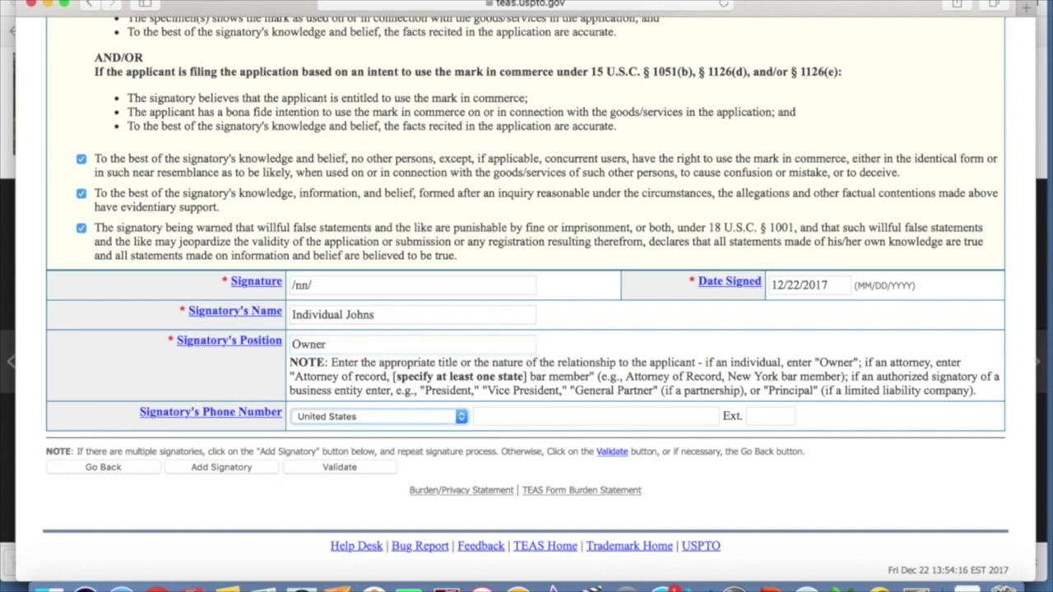
left_click(509, 416)
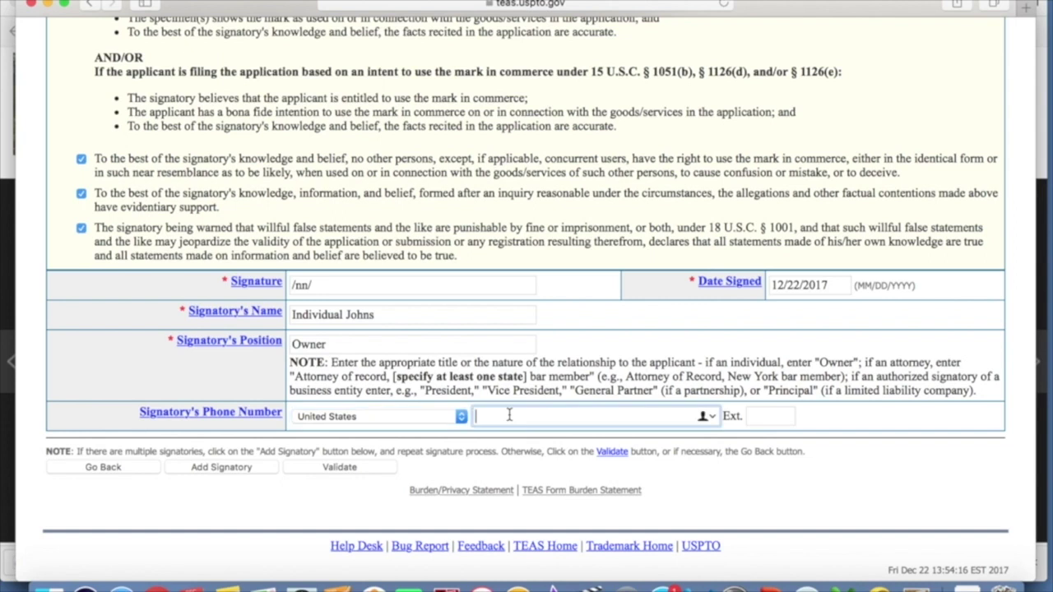
type("858-999")
key("BackSpace")
key("BackSpace")
key("BackSpace")
key("BackSpace")
type("-555-9999")
left_click(330, 470)
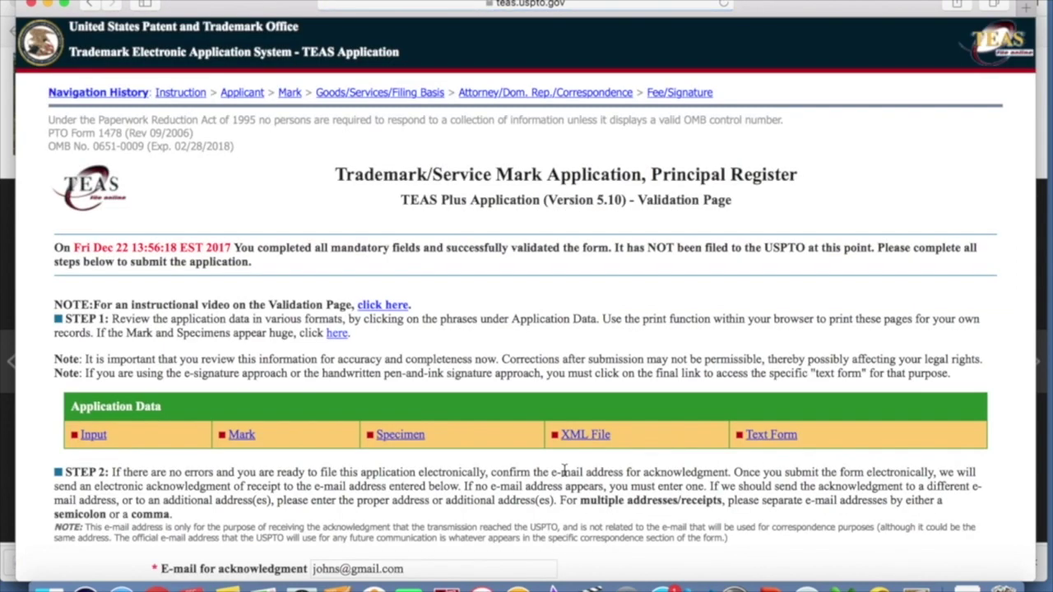
- Copy the acknowledgment e-mail address into the confirmation e-mail field
scroll(543, 341, "down", 6)
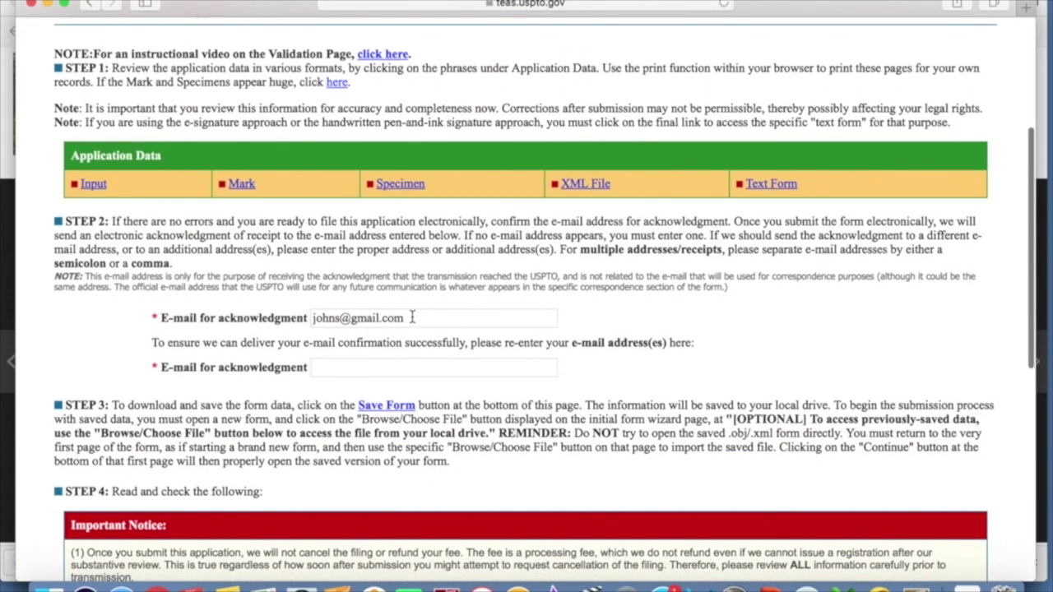
left_click_drag(412, 318, 273, 314)
key("super+c")
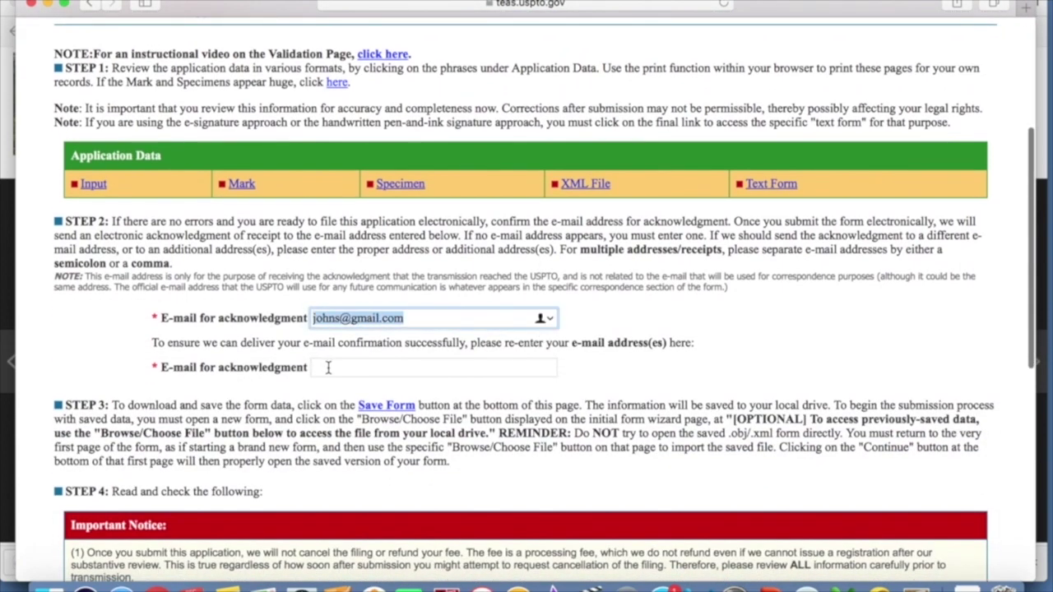
left_click(327, 368)
key("super+v")
scroll(327, 367, "down", 5)
scroll(65, 218, "down", 3)
- Acknowledge the Important Notice on confidentiality, then save the validated form data locally without filing
left_click(77, 353)
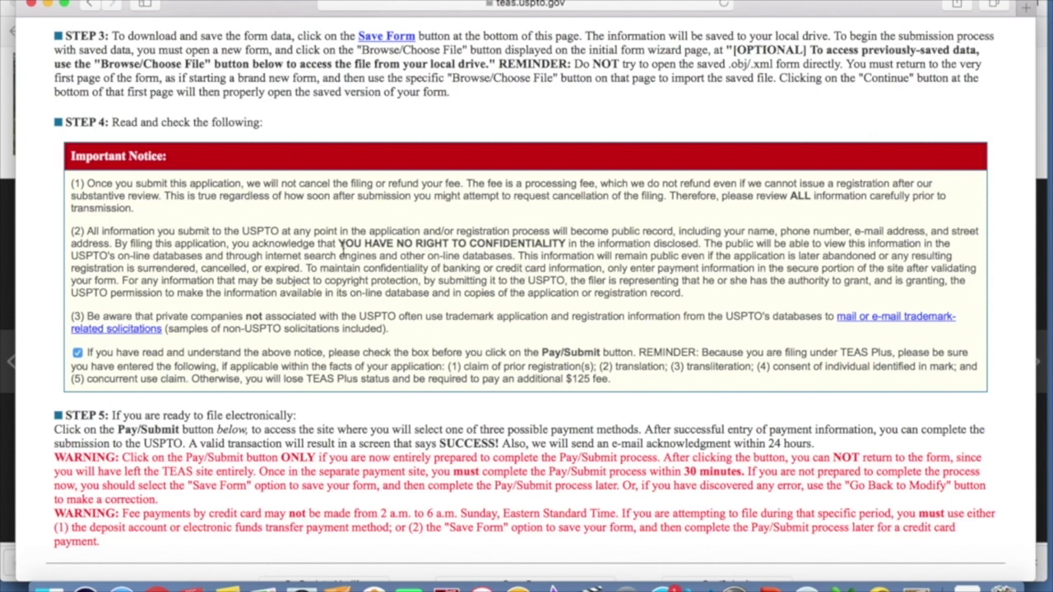
left_click_drag(339, 244, 572, 245)
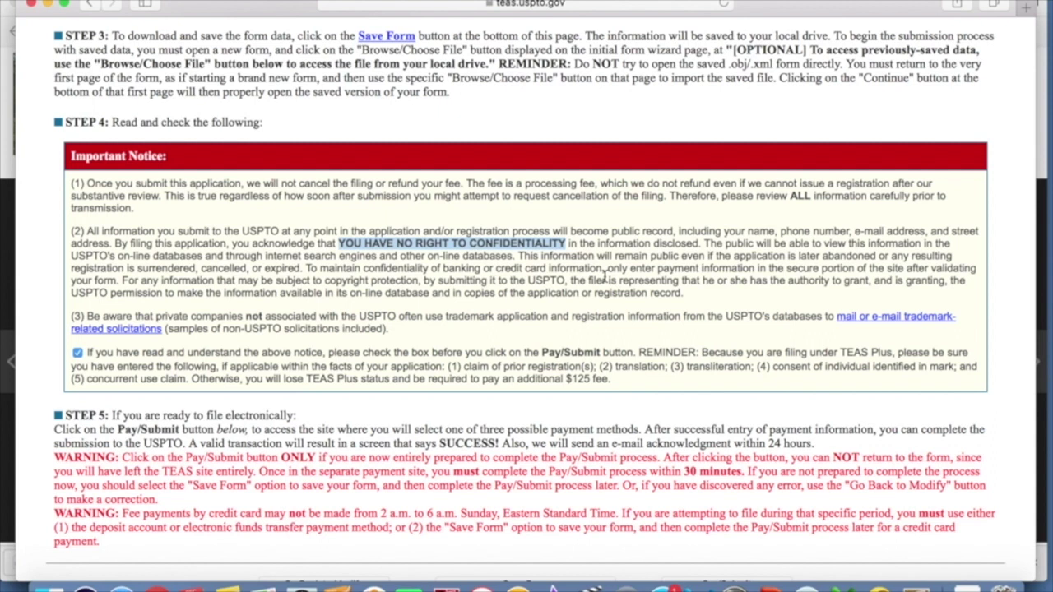
scroll(607, 279, "down", 3)
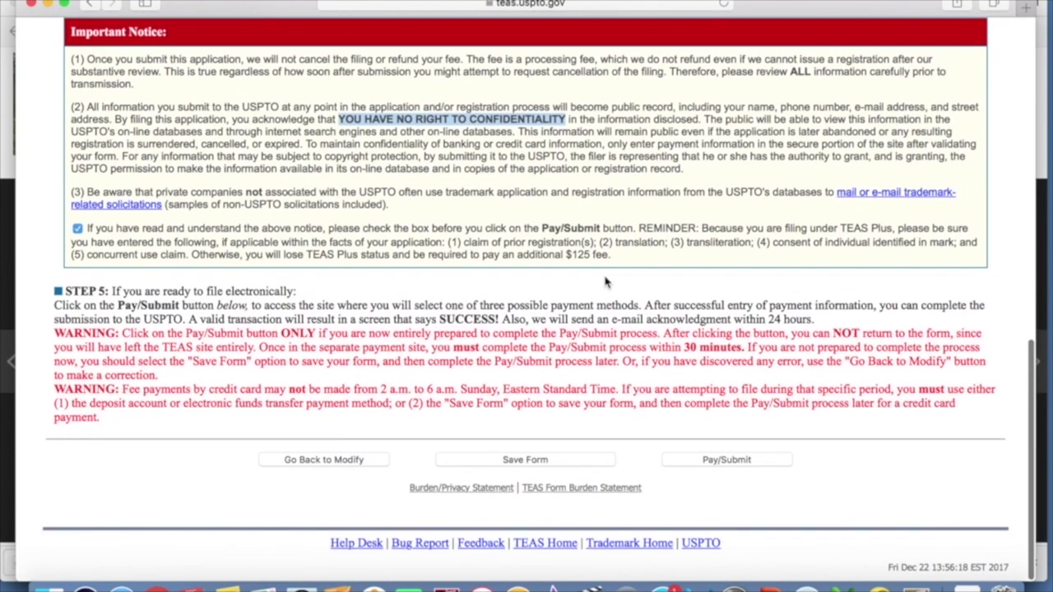
left_click(520, 464)
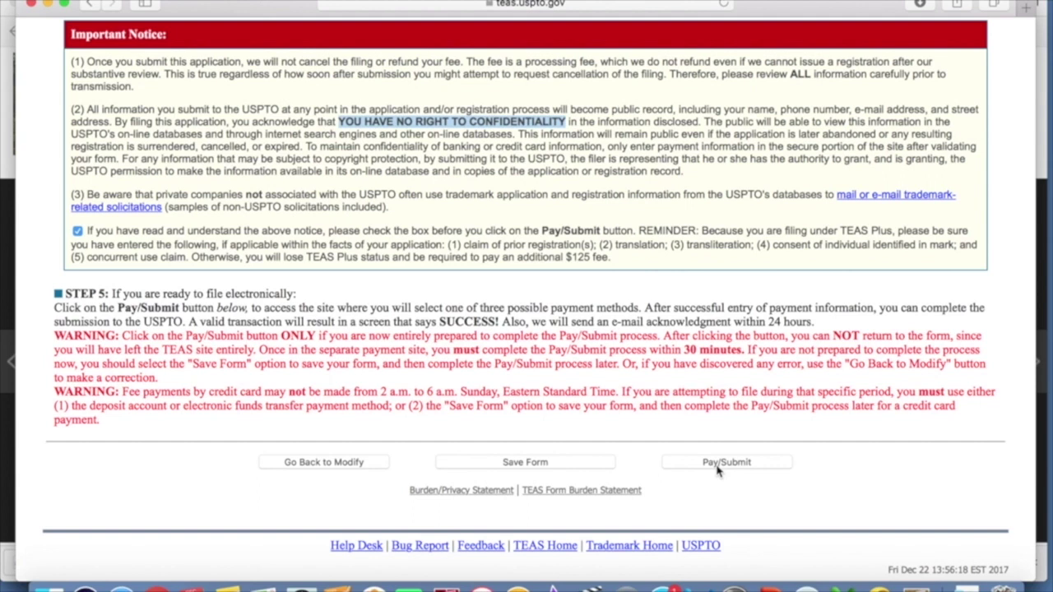
scroll(625, 424, "up", 15)
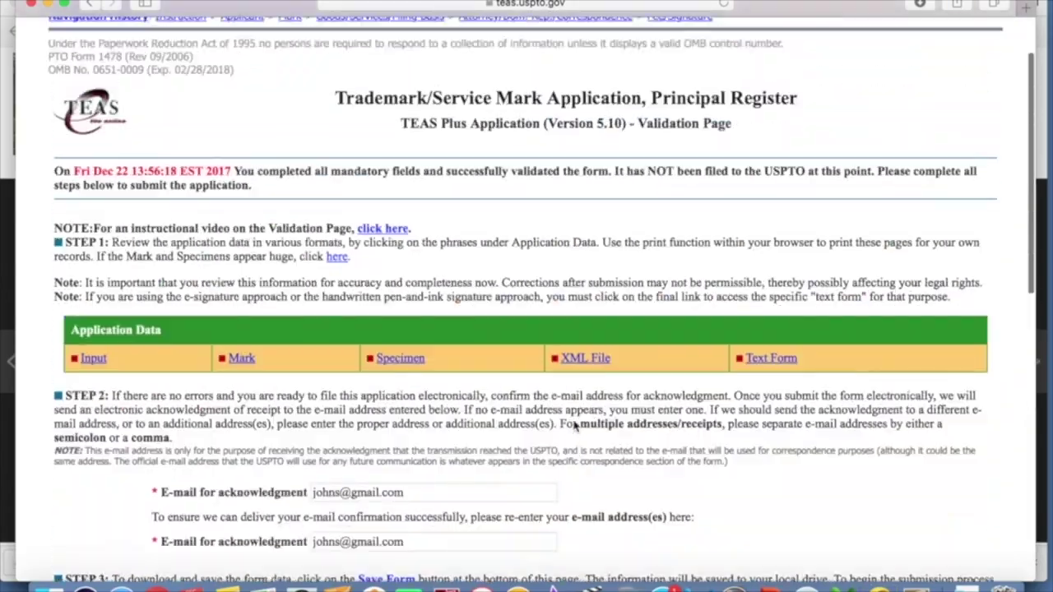